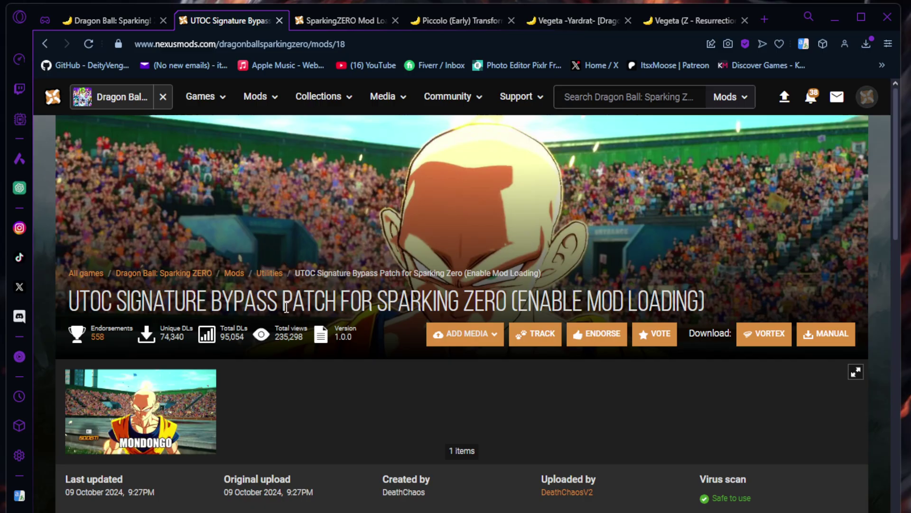
- Download the UTOC Signature Bypass Patch archive from the Files tab with Slow Download
drag(114, 300, 701, 299)
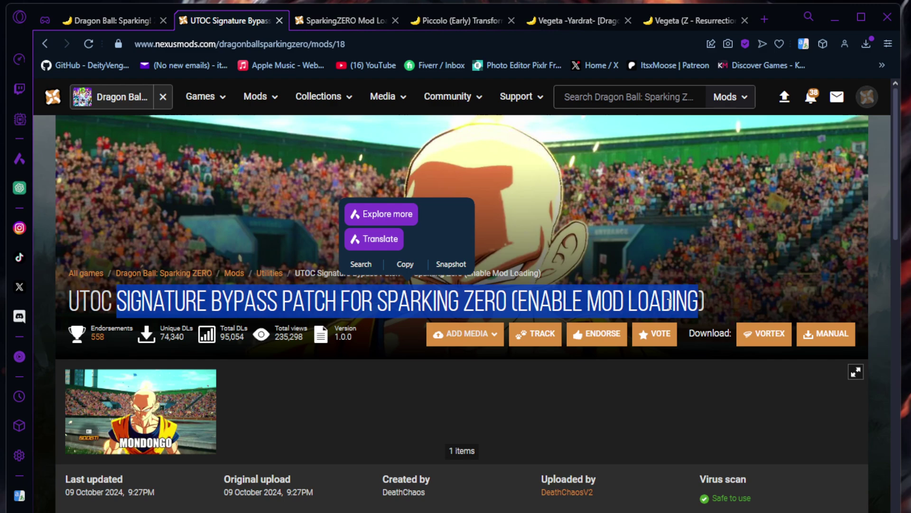
click(400, 392)
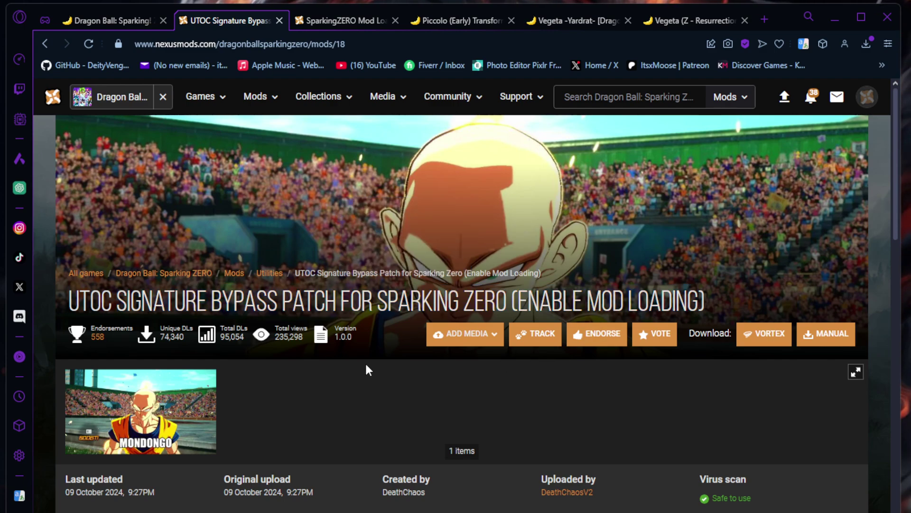
scroll(276, 411, down, 7)
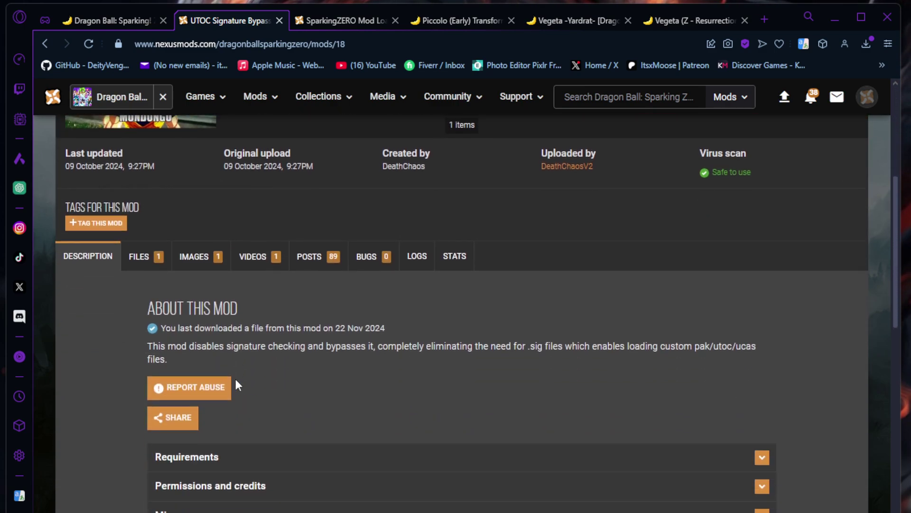
click(145, 256)
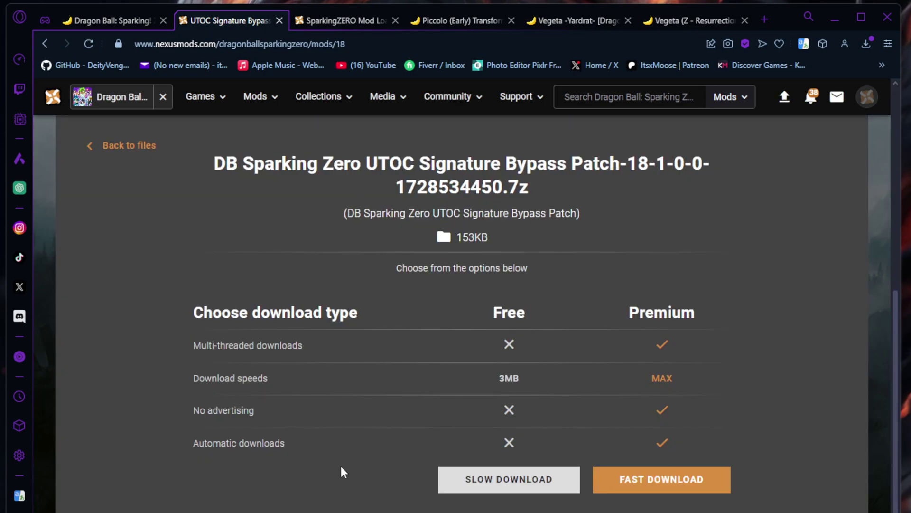
click(528, 484)
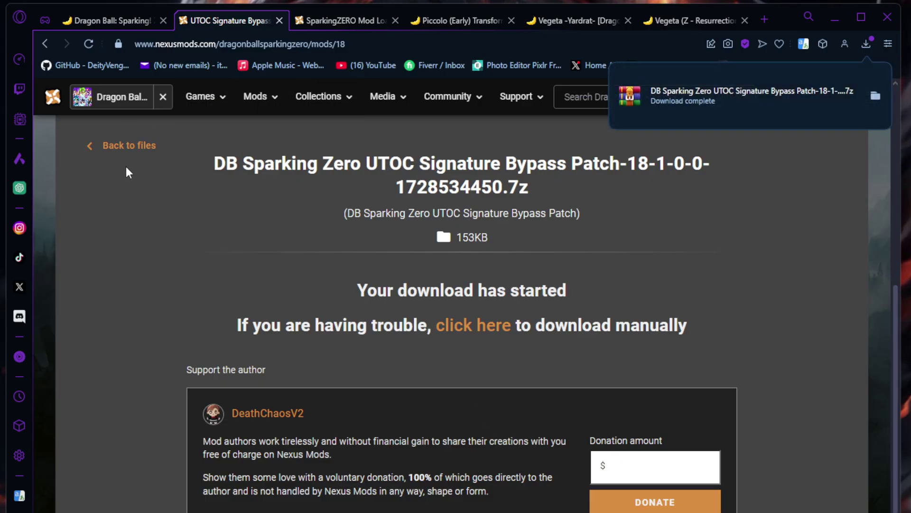
- Return to the mod page and scroll the description to the Win64 install guide
click(100, 151)
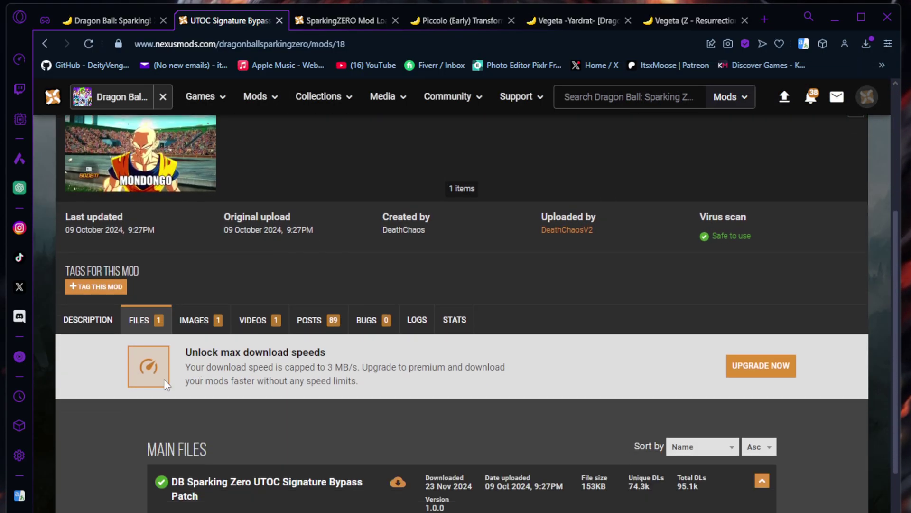
scroll(224, 354, down, 12)
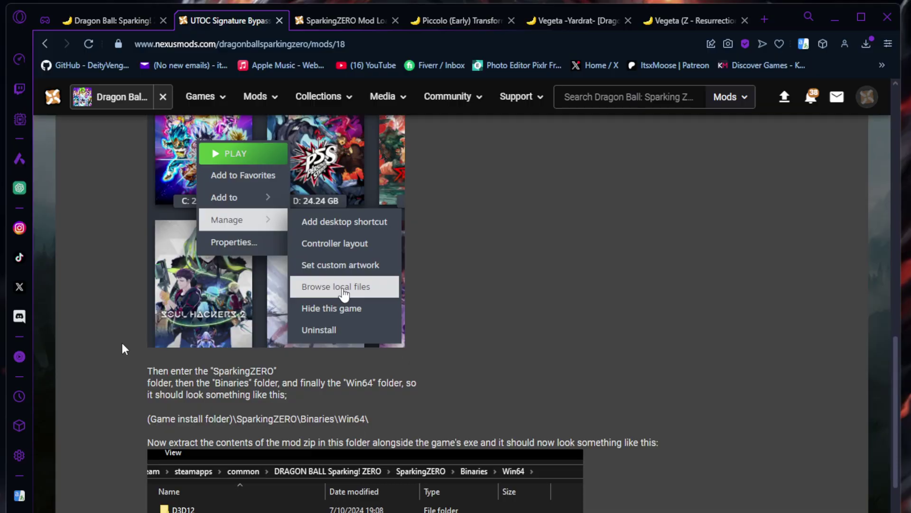
scroll(341, 284, up, 4)
scroll(173, 425, down, 3)
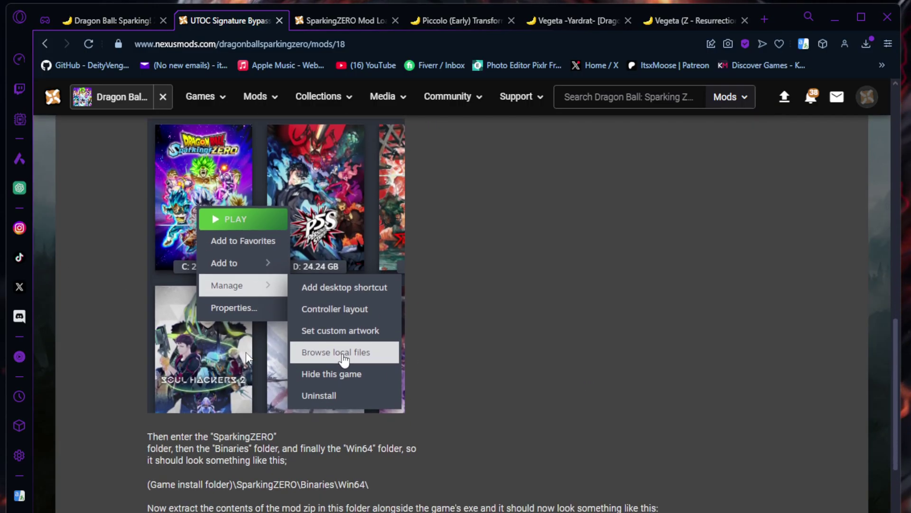
scroll(173, 425, down, 4)
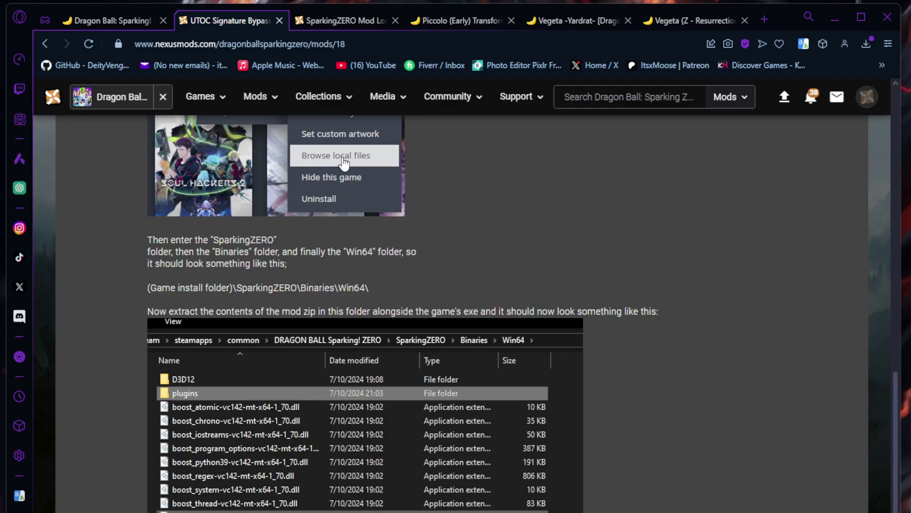
- Extract the patch archive into Downloads and open the extracted folder
key(super+e)
drag(439, 37, 362, 71)
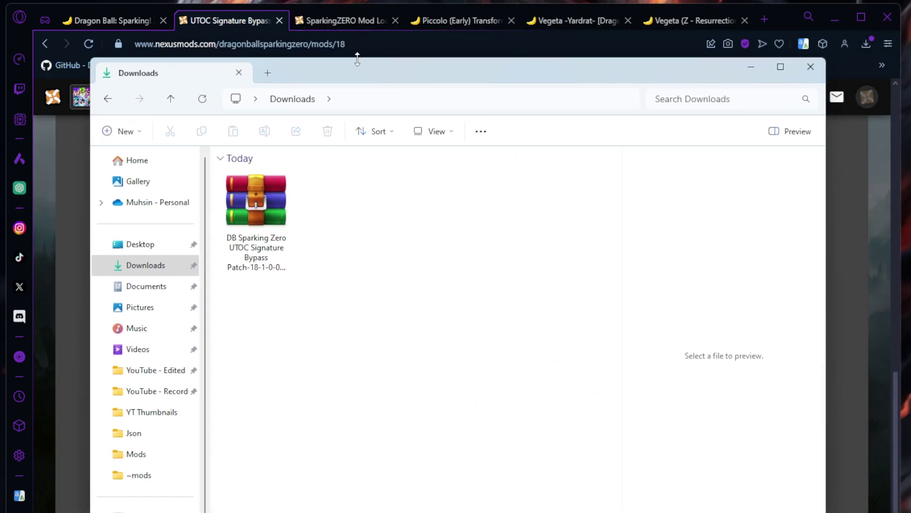
right_click(250, 226)
click(310, 328)
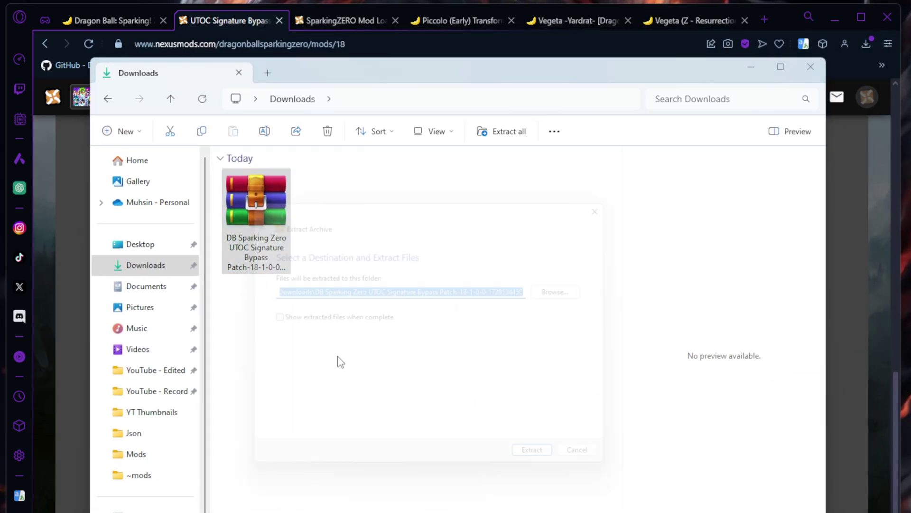
click(549, 464)
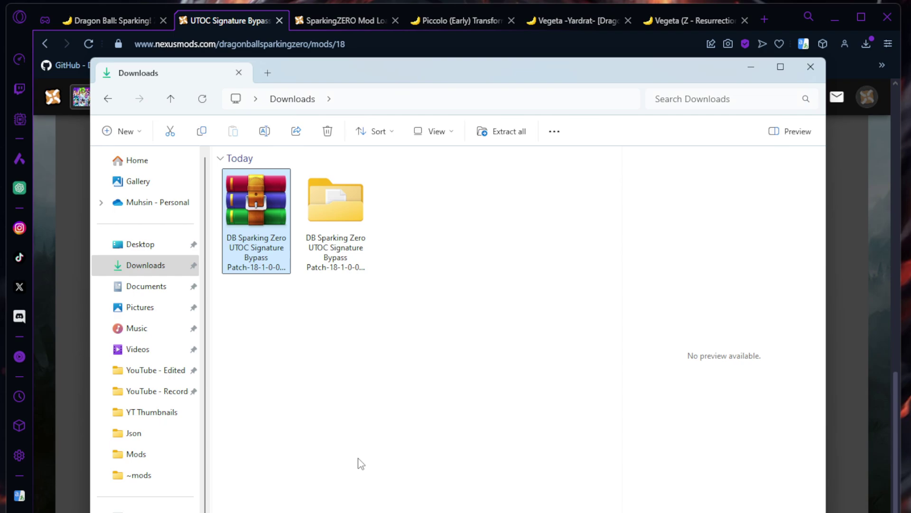
double_click(328, 223)
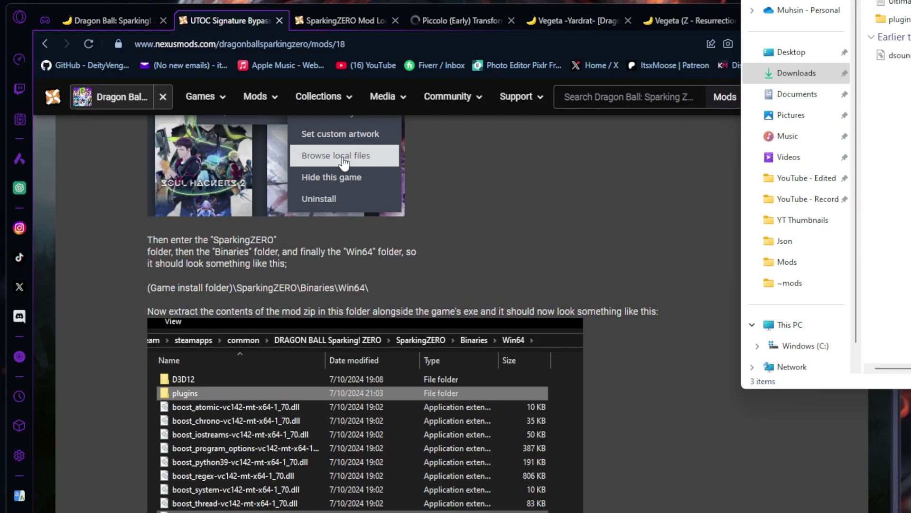
- Browse a second window to C:\Program Files (x86)
drag(909, 403, 342, 62)
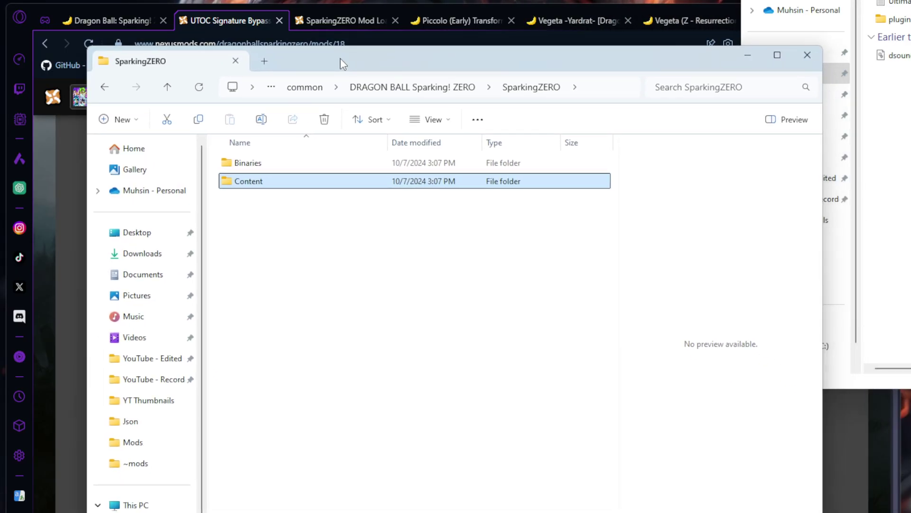
click(142, 253)
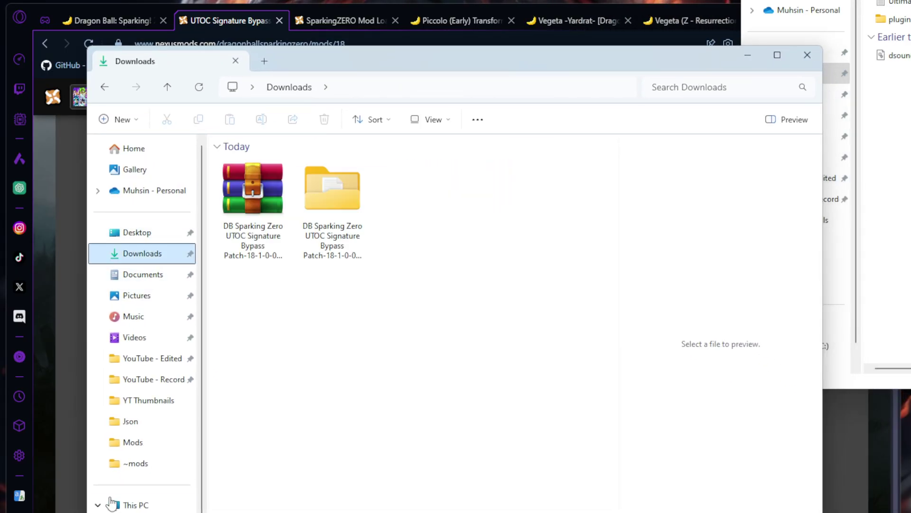
click(136, 504)
double_click(293, 182)
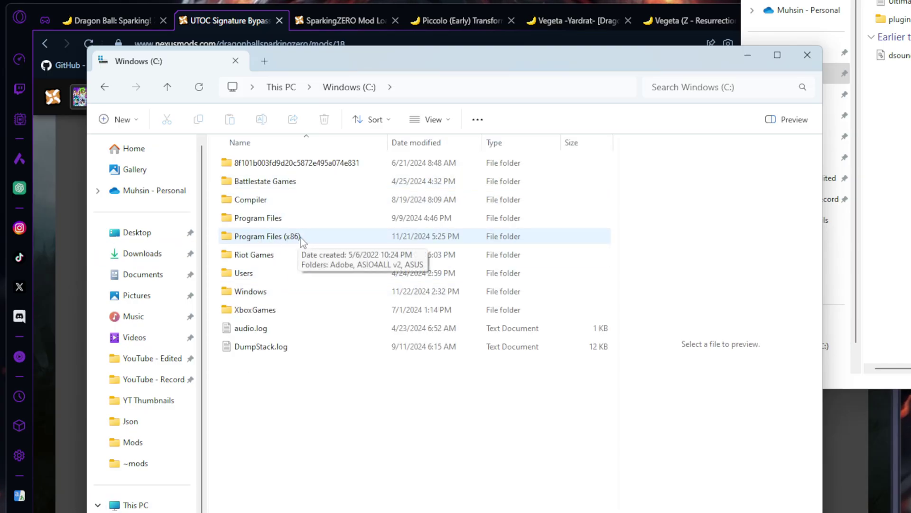
double_click(285, 236)
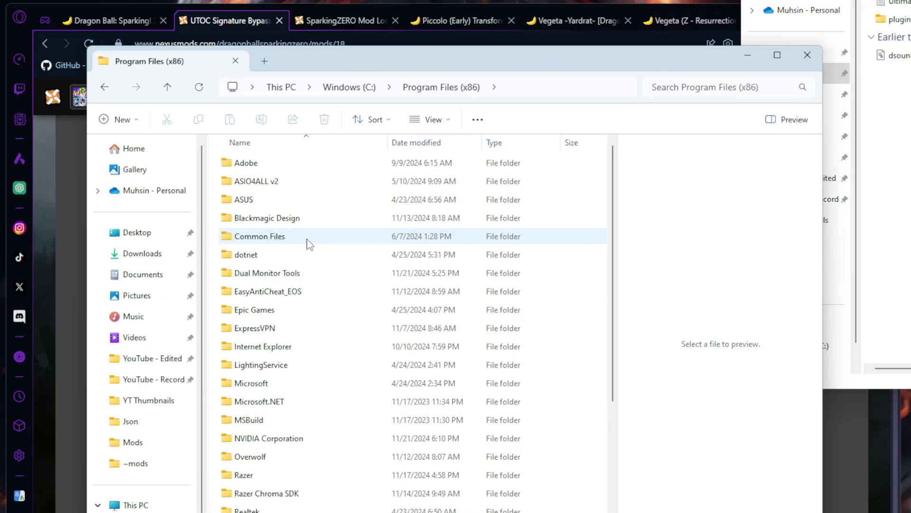
- Continue through Steam\steamapps\common\DRAGON BALL Sparking! ZERO\SparkingZERO\Binaries\Win64
scroll(304, 243, down, 4)
double_click(278, 374)
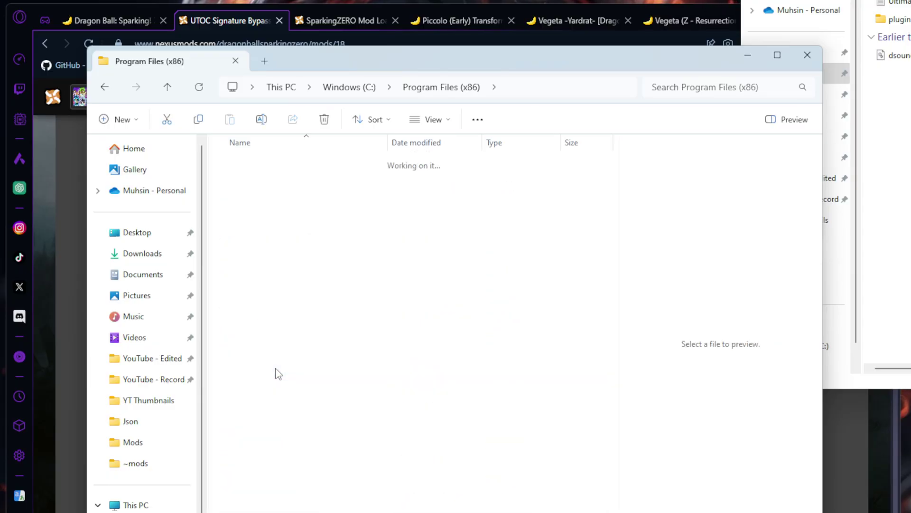
click(275, 462)
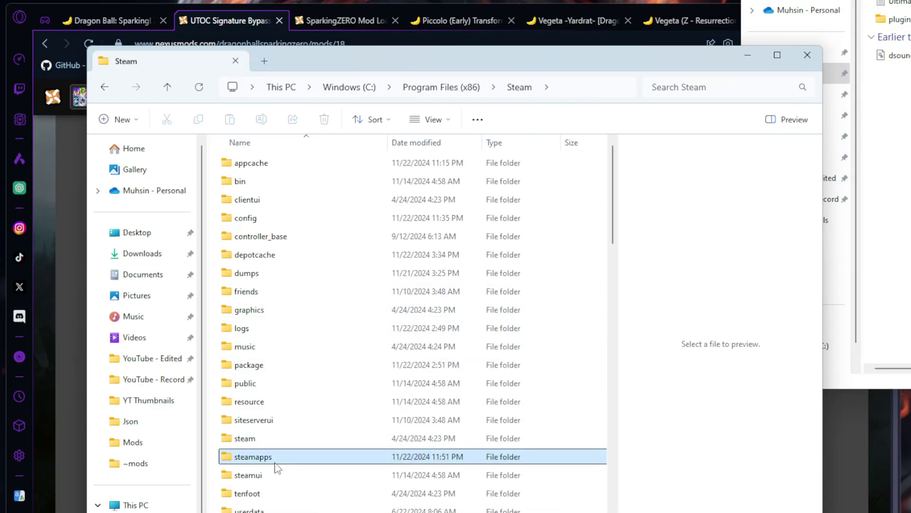
double_click(276, 462)
double_click(265, 166)
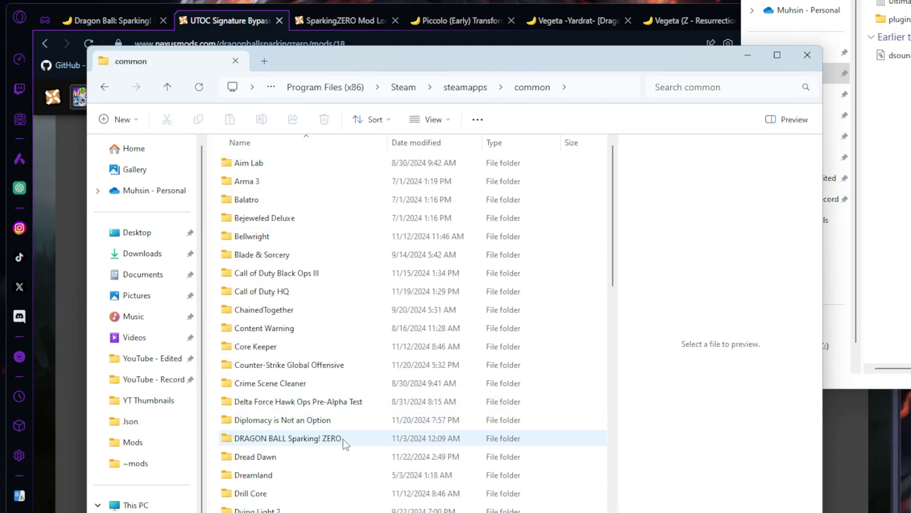
double_click(356, 442)
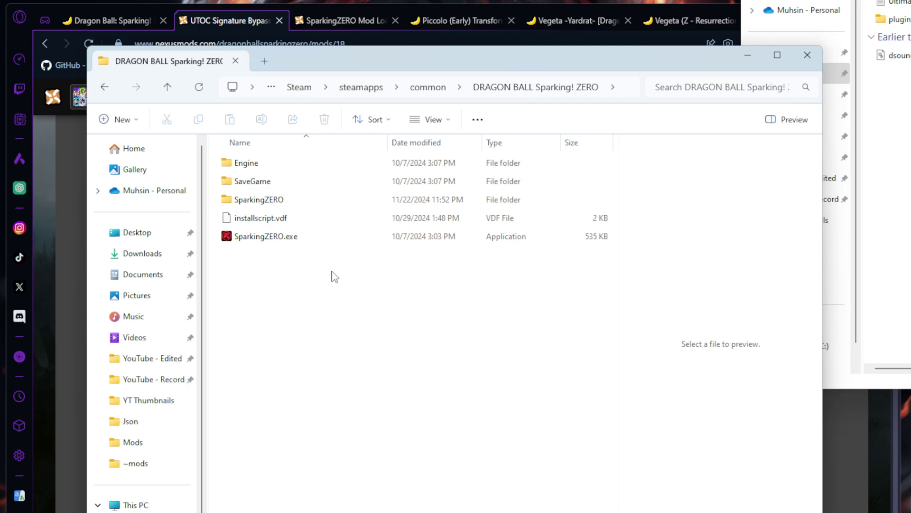
double_click(276, 202)
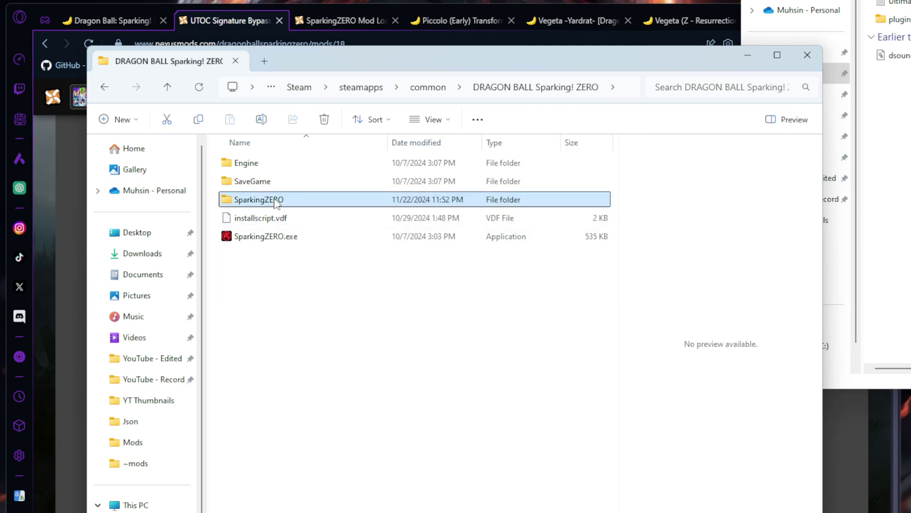
double_click(269, 162)
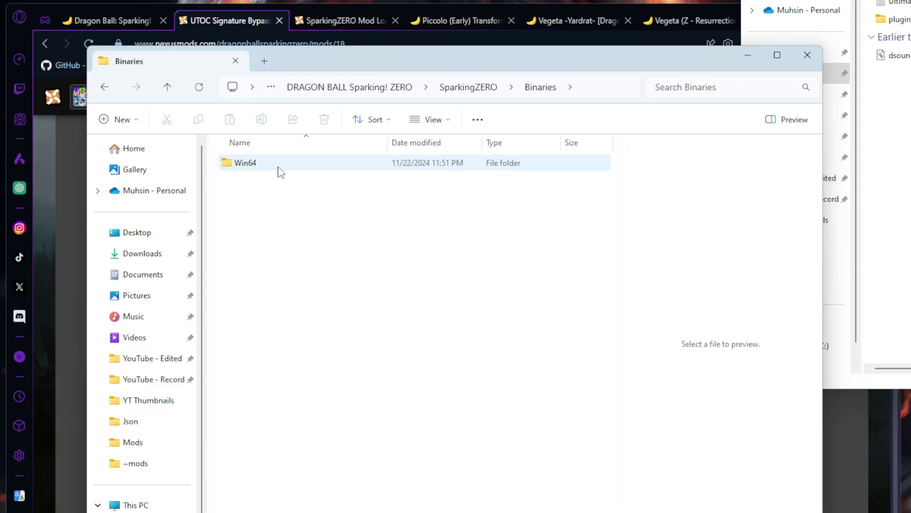
double_click(280, 166)
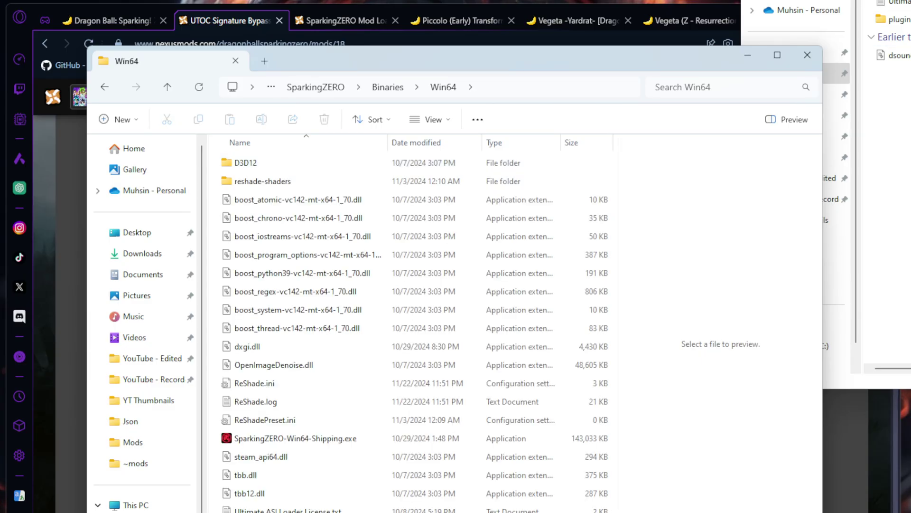
- Move the patch's plugins folder and dsound.dll into Win64, then return to Downloads
drag(908, 3, 645, 68)
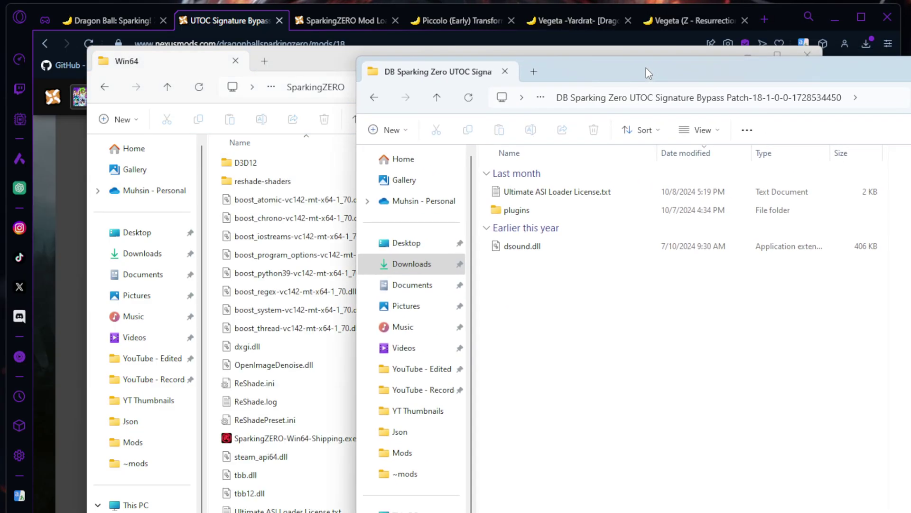
click(502, 213)
click(529, 253)
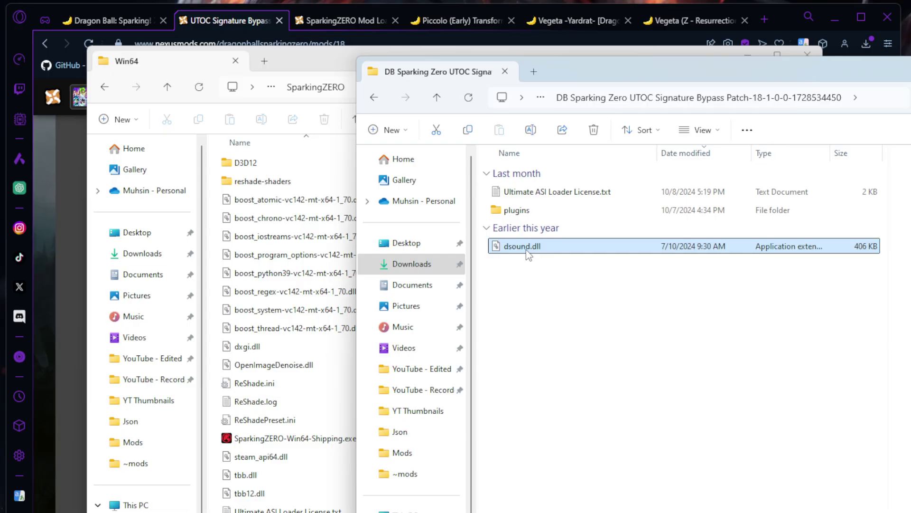
drag(558, 247, 221, 254)
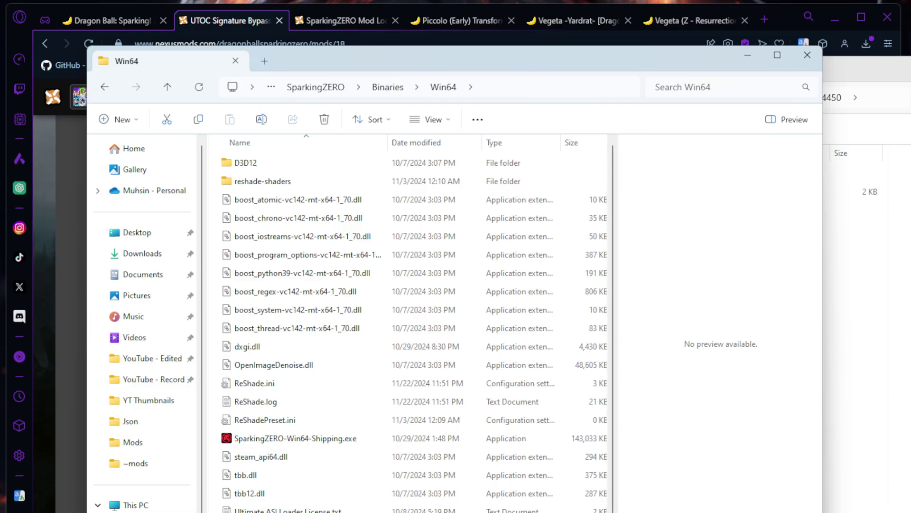
key(alt+Tab)
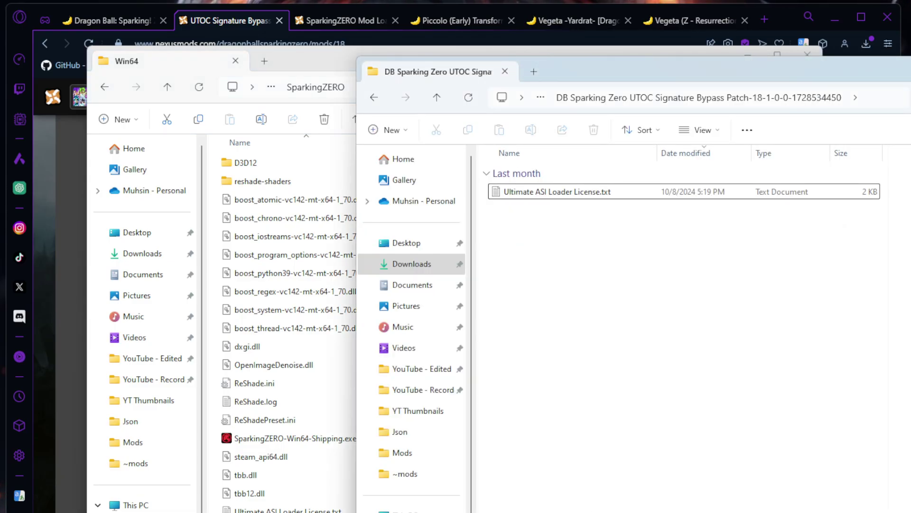
key(alt+Up)
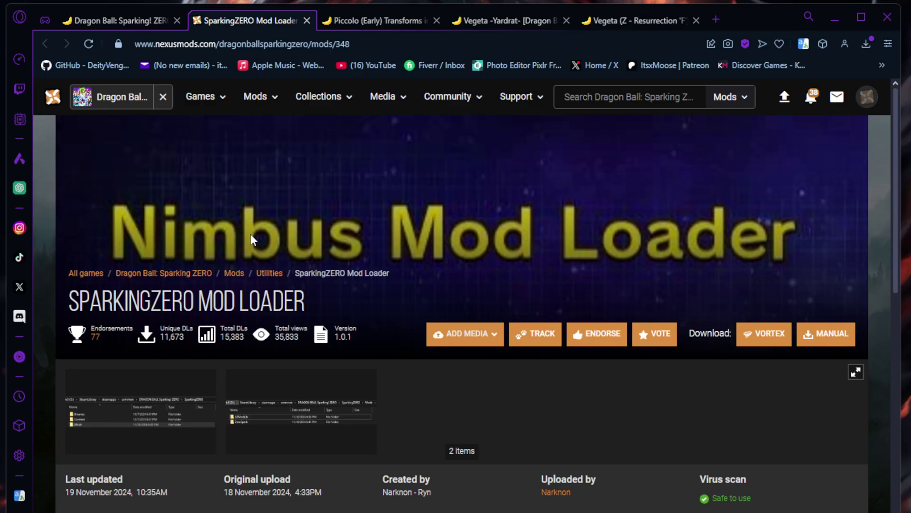
- Download SZModLoader from the Files tab via Manual Download and Slow Download
scroll(250, 233, down, 5)
click(139, 317)
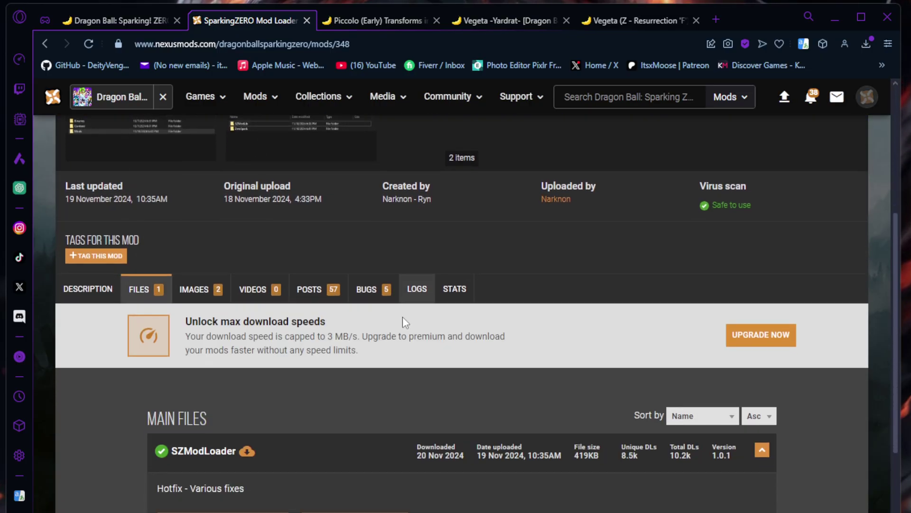
scroll(403, 316, down, 4)
click(353, 294)
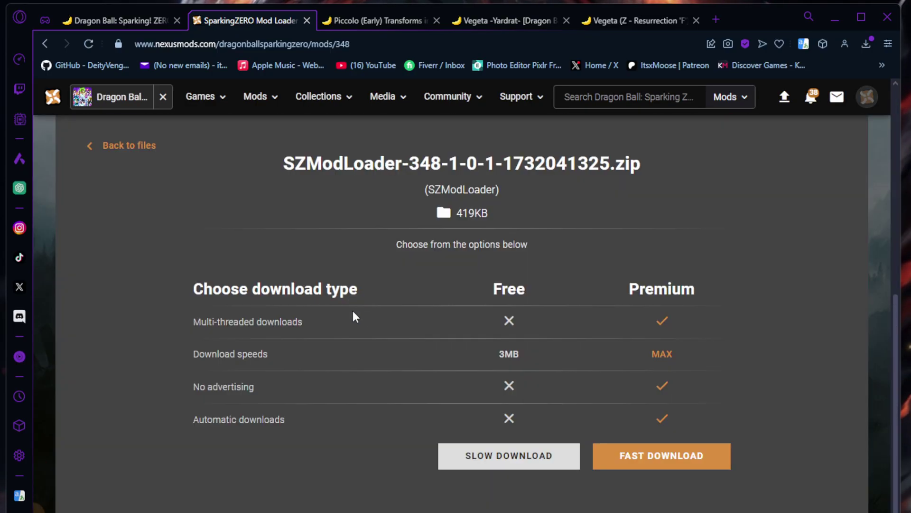
click(477, 456)
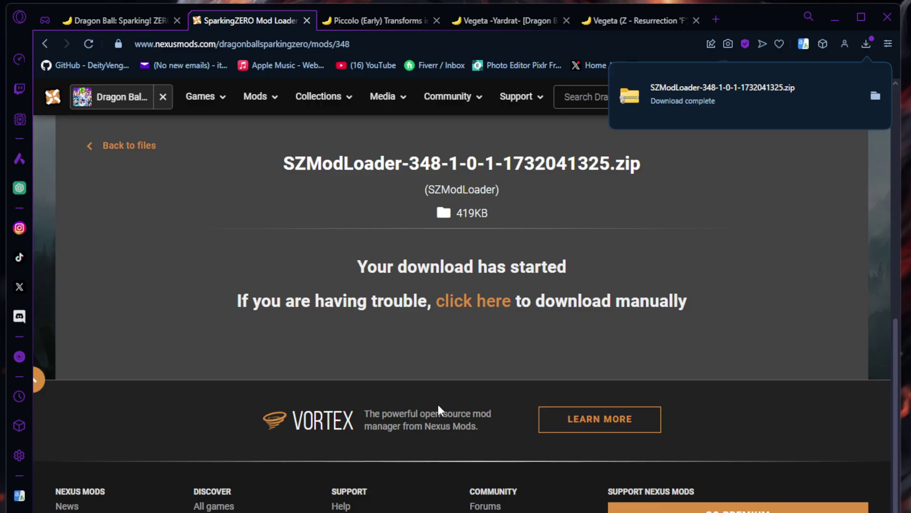
- Go back to the mod and read its description and install notes
click(111, 146)
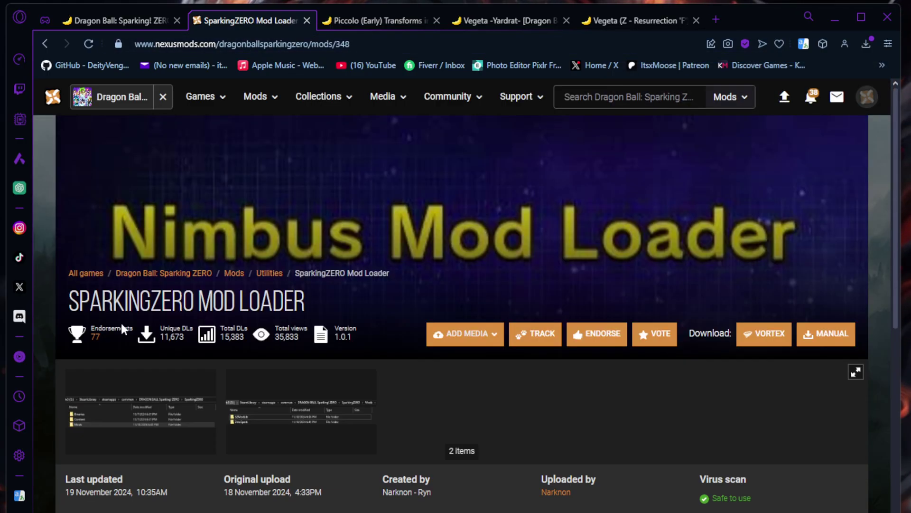
scroll(104, 448, down, 4)
click(93, 389)
scroll(90, 389, down, 10)
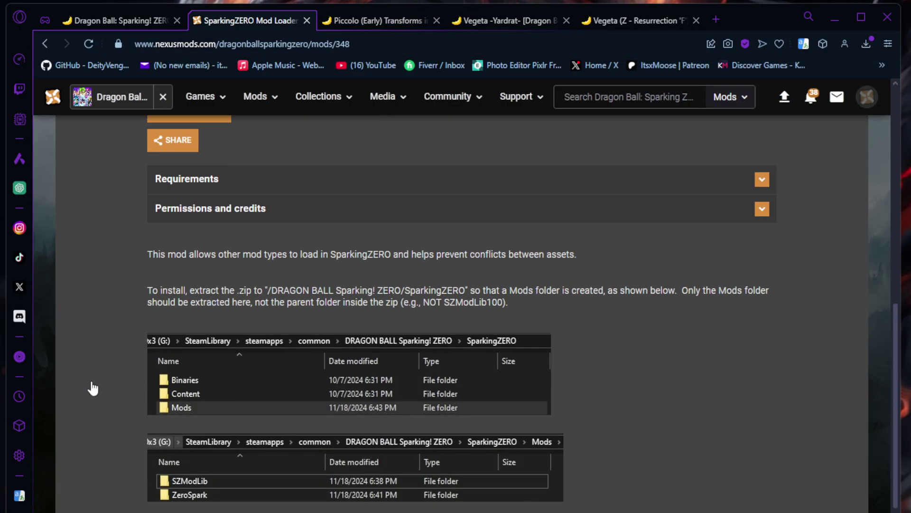
scroll(90, 389, up, 5)
scroll(89, 390, up, 4)
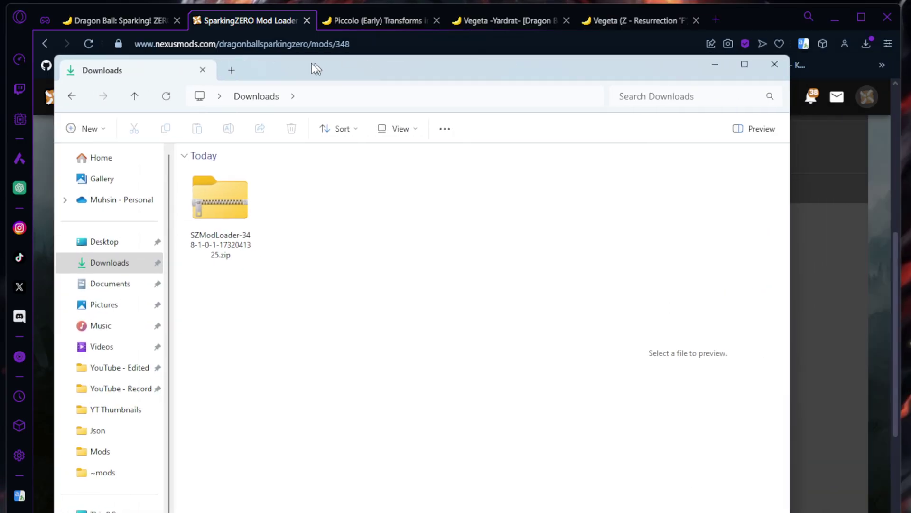
- Extract SZModLoader-348-1-0-1-1732041325.zip into Downloads and open the extracted folder
drag(312, 62, 300, 56)
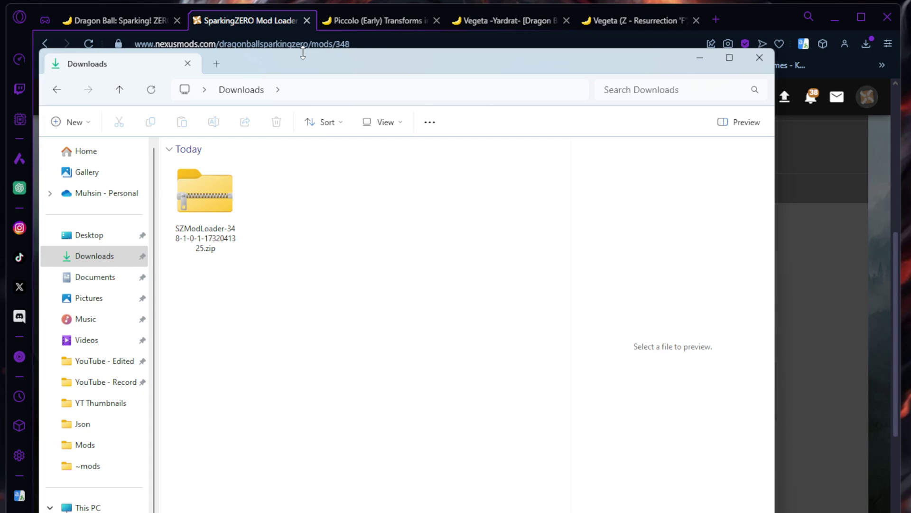
click(227, 214)
right_click(219, 242)
click(264, 387)
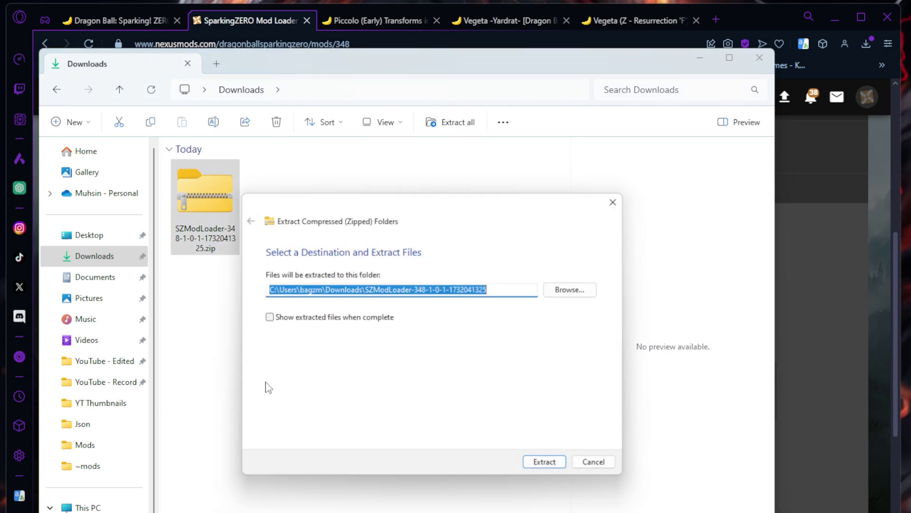
click(554, 470)
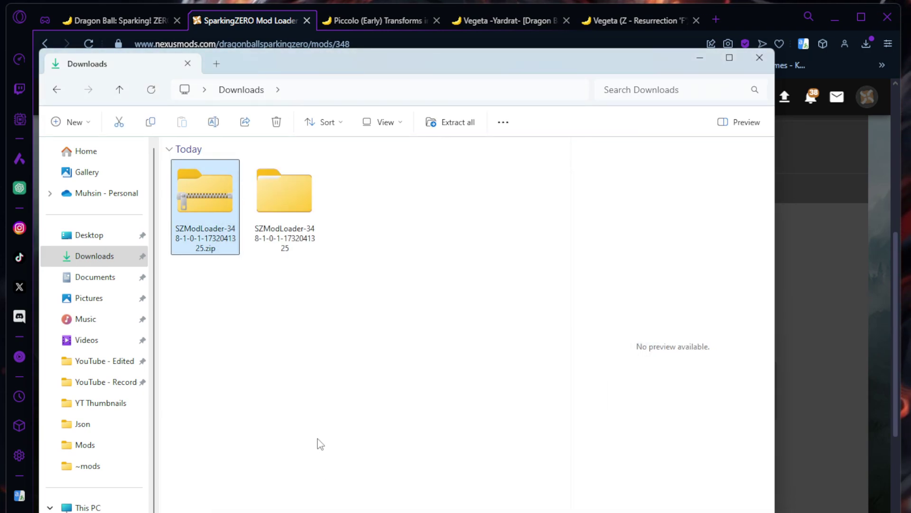
double_click(300, 217)
- Open SZModLoader101 and, in a window beside it, the game's SparkingZERO folder
double_click(229, 186)
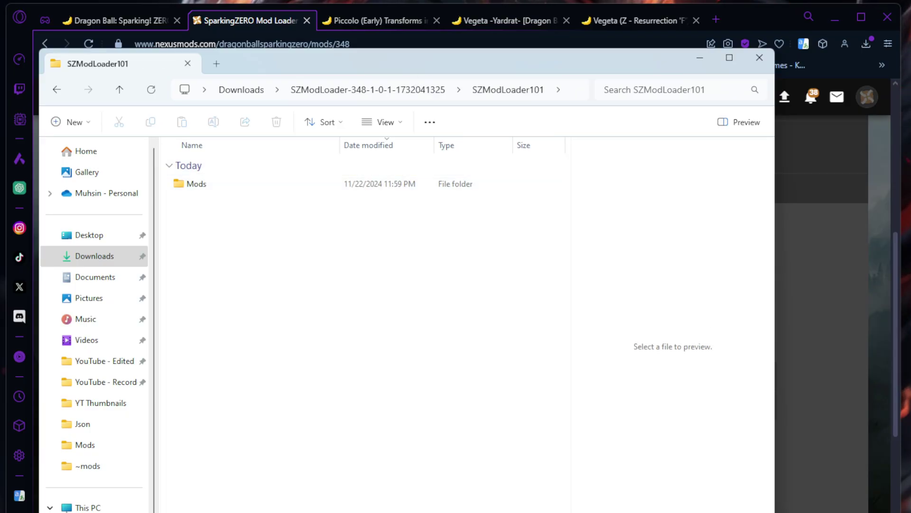
drag(909, 147, 189, 142)
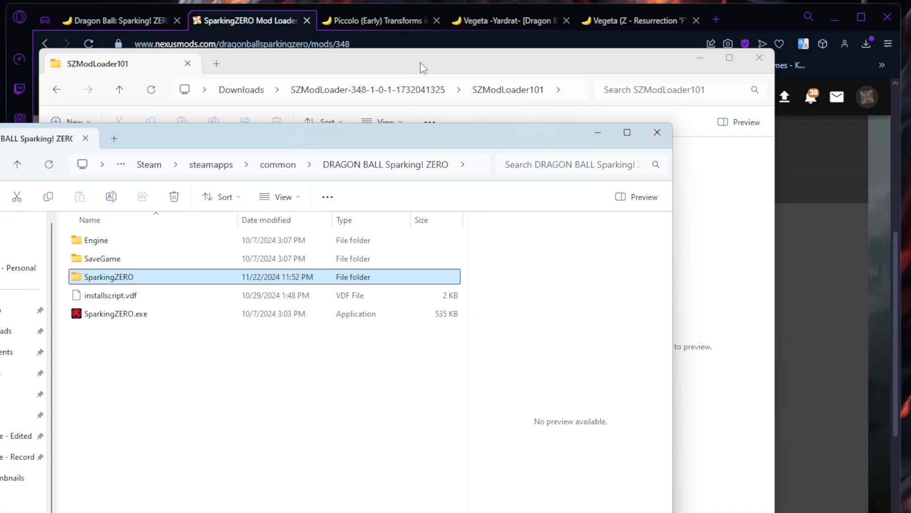
drag(422, 67, 910, 183)
drag(387, 134, 480, 65)
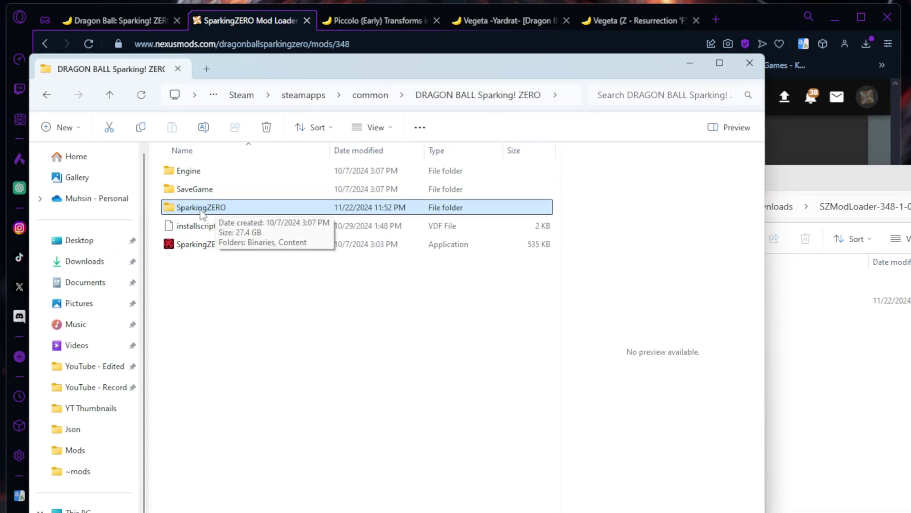
double_click(220, 209)
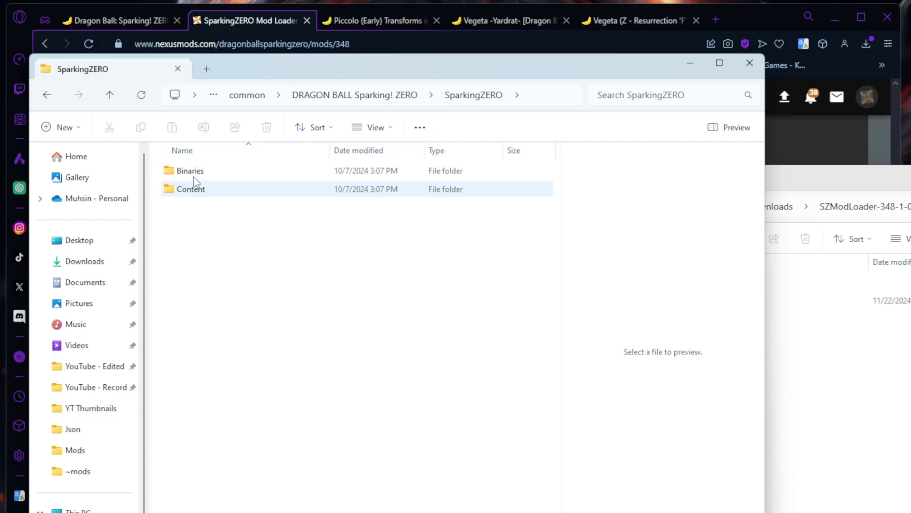
- Drag the loader's Mods folder into SparkingZERO beside Binaries and Content
click(835, 301)
double_click(618, 280)
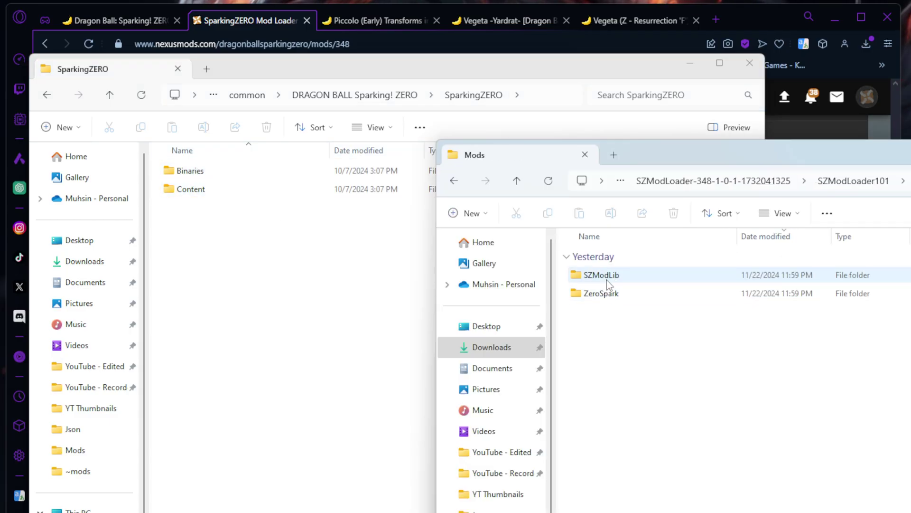
click(454, 185)
drag(604, 278, 258, 254)
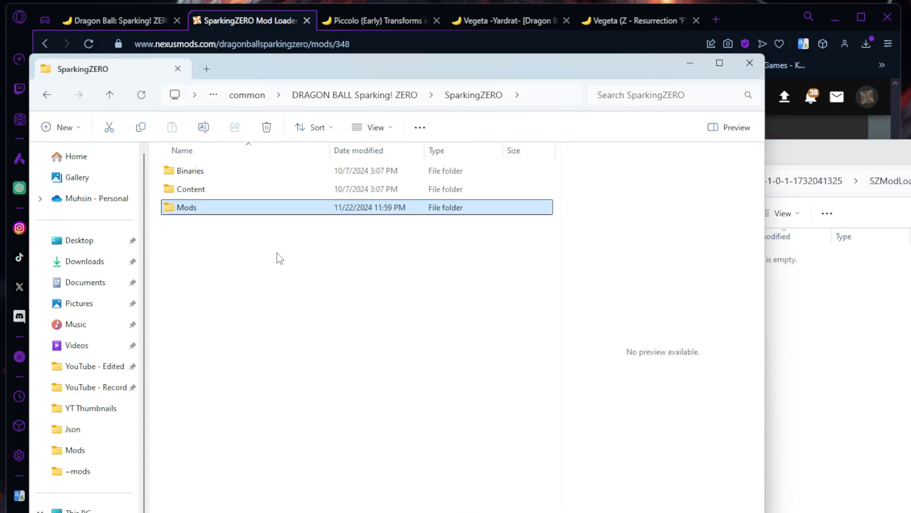
click(771, 147)
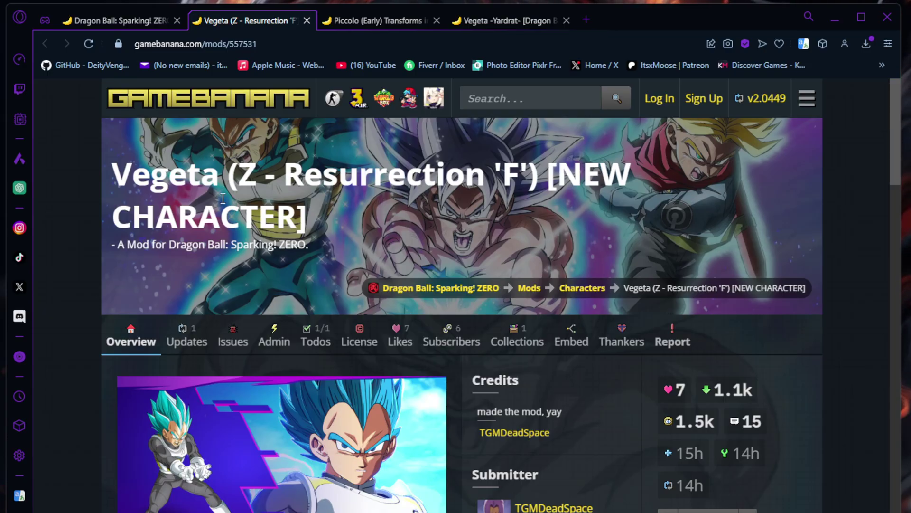
- Read through the Vegeta (Z - Resurrection 'F') mod description, highlighting passages
drag(151, 187, 314, 232)
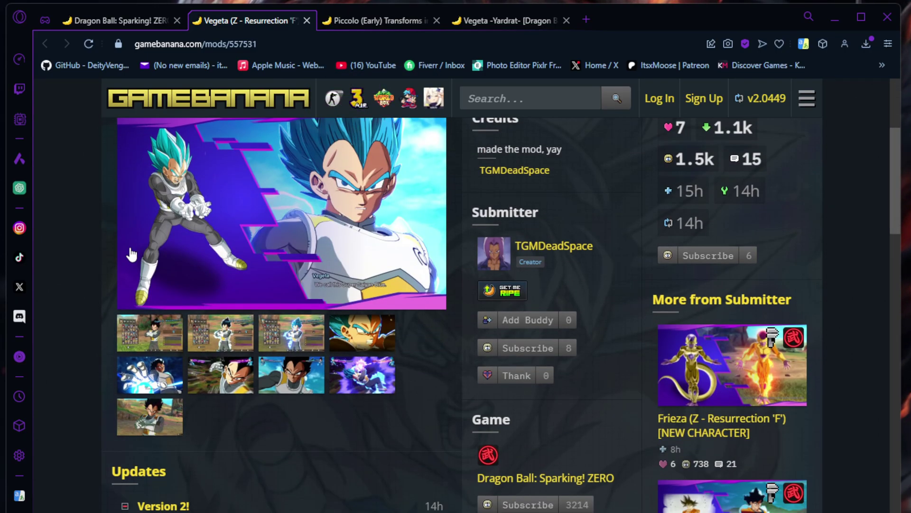
scroll(132, 254, down, 8)
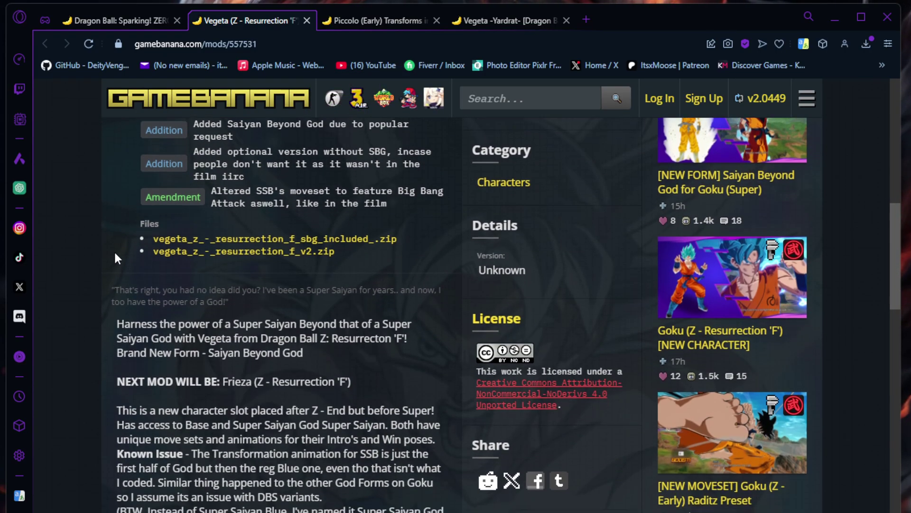
scroll(115, 257, down, 5)
scroll(193, 238, up, 3)
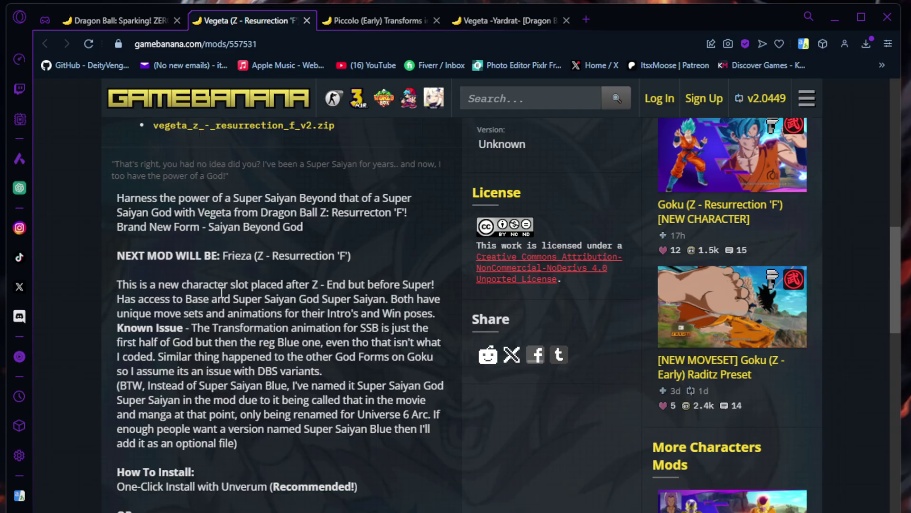
scroll(221, 291, down, 4)
drag(116, 271, 368, 288)
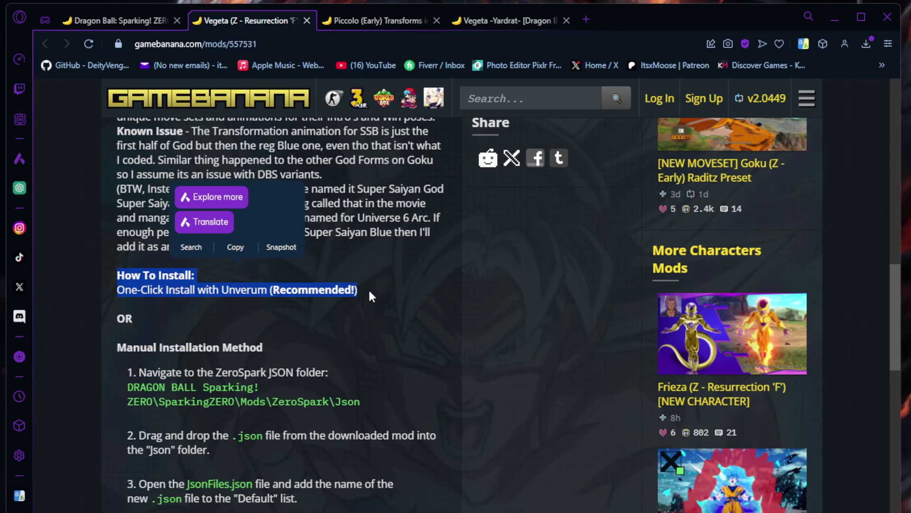
scroll(165, 338, down, 1)
drag(116, 280, 377, 437)
click(377, 433)
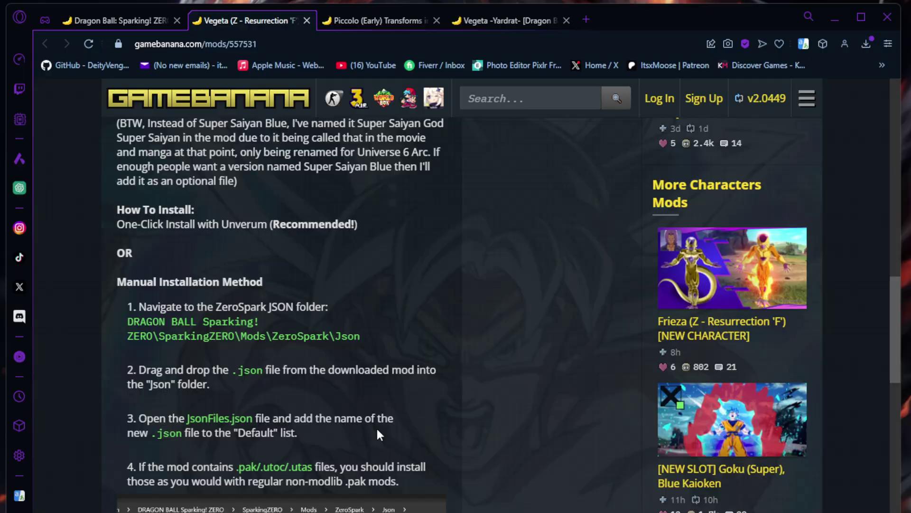
- Scroll to the Manual Installation Method and review steps 1 to 3
scroll(376, 426, down, 1)
scroll(169, 338, down, 1)
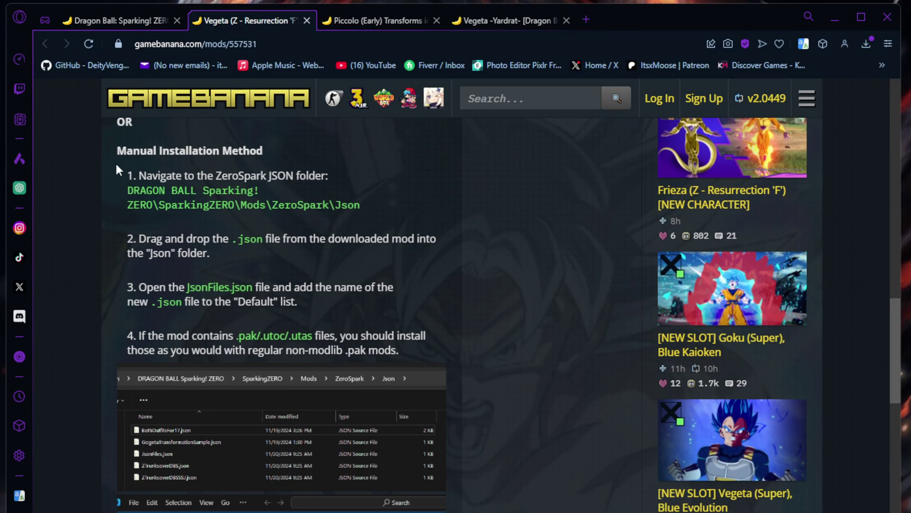
drag(116, 152, 264, 152)
drag(139, 176, 393, 315)
click(347, 309)
scroll(339, 303, down, 2)
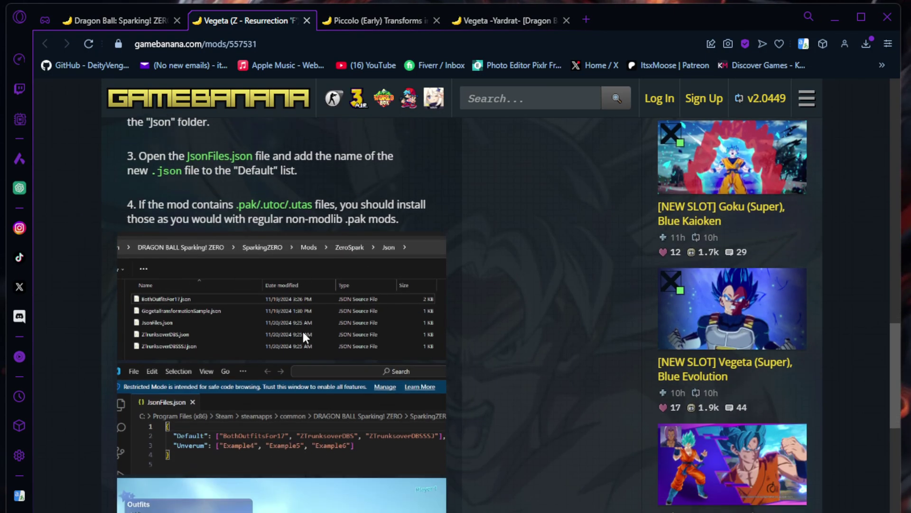
scroll(302, 336, up, 1)
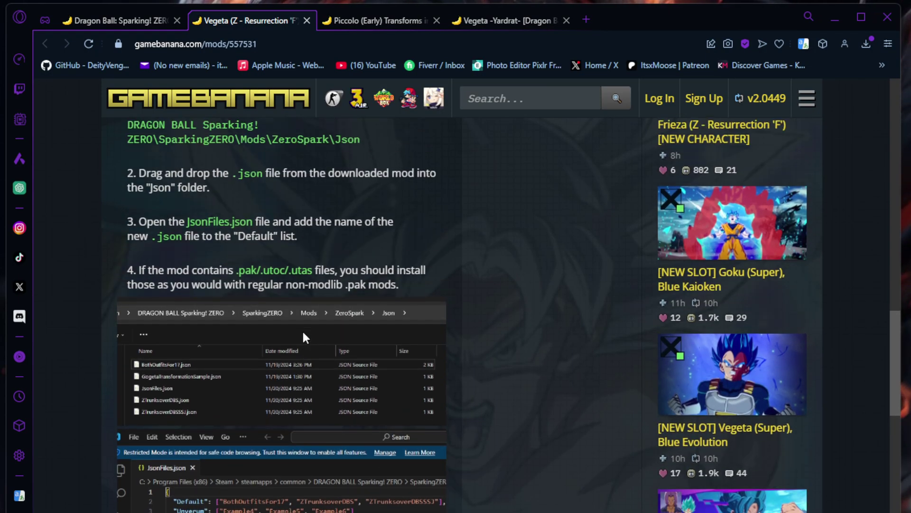
scroll(303, 332, down, 7)
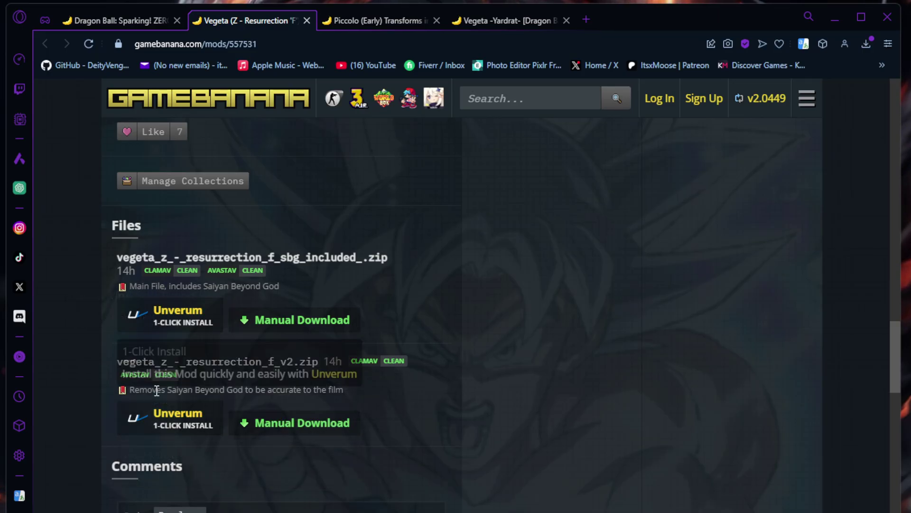
- Download vegeta_z_-_resurrection_f_sbg_included_.zip, the main file including Saiyan Beyond God
drag(128, 390, 345, 390)
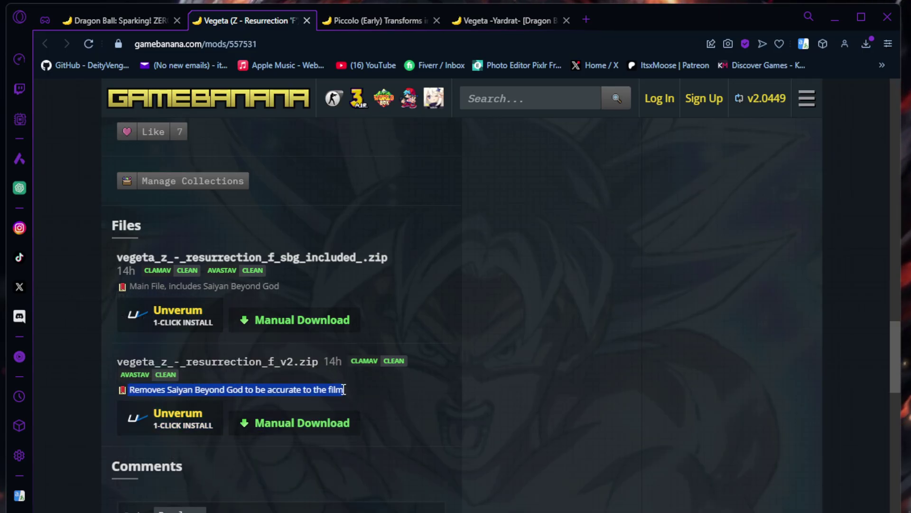
drag(128, 286, 274, 286)
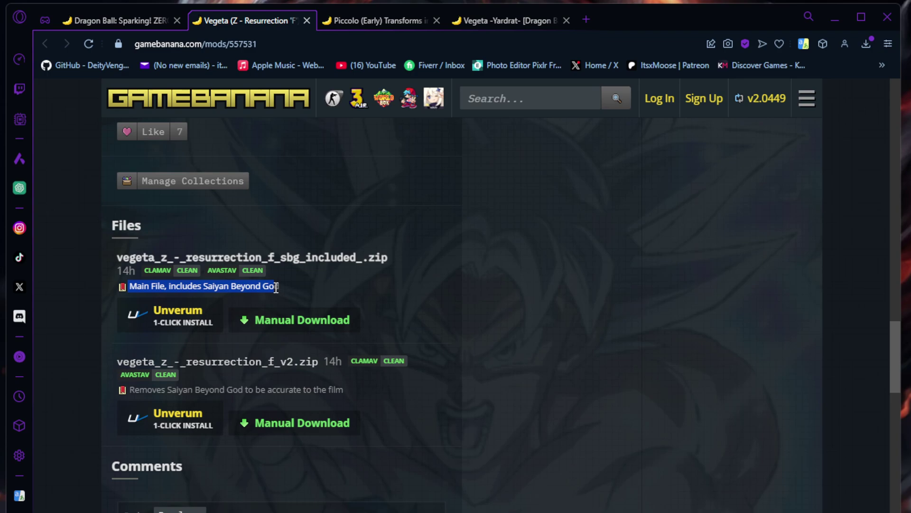
click(292, 319)
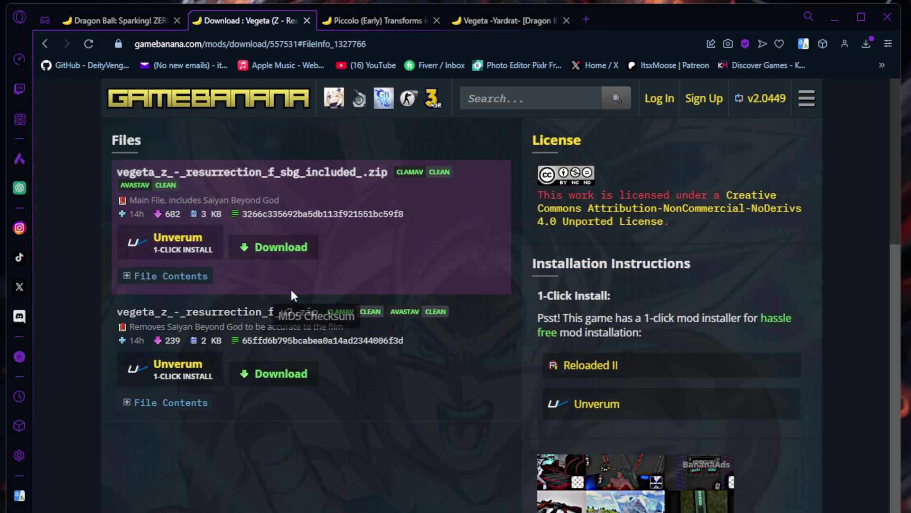
click(270, 254)
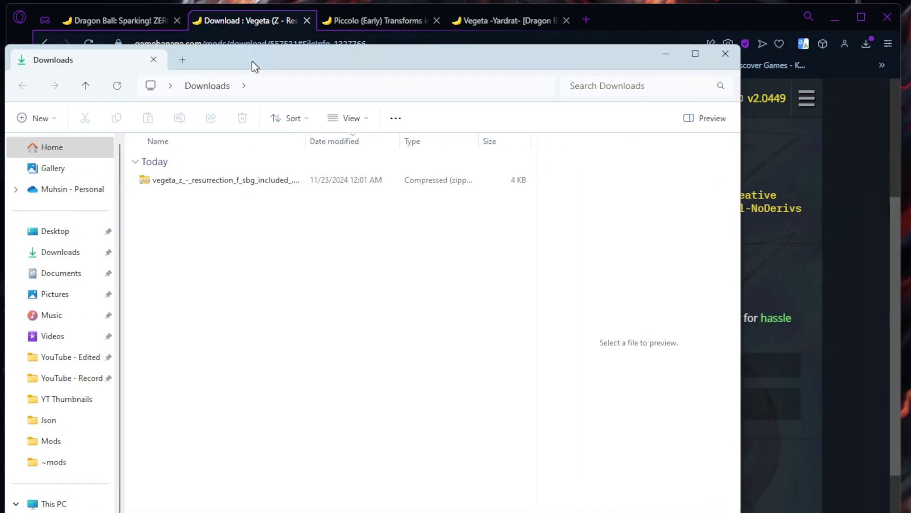
drag(252, 65, 322, 86)
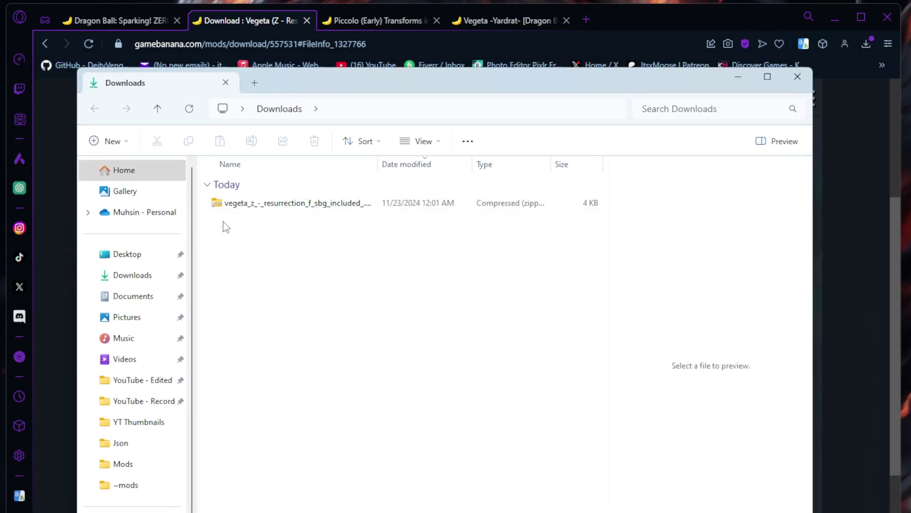
- Extract the Vegeta zip and open the folder holding the three JSON files
right_click(265, 203)
click(308, 350)
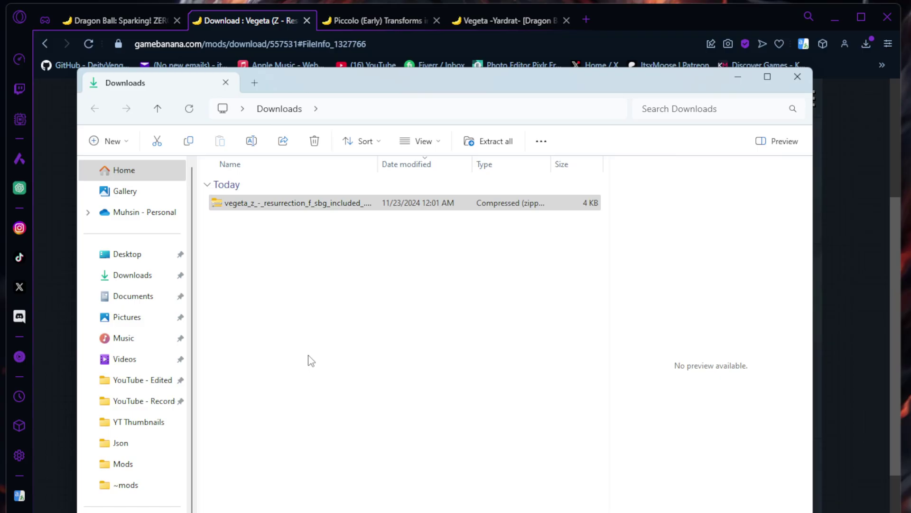
click(552, 469)
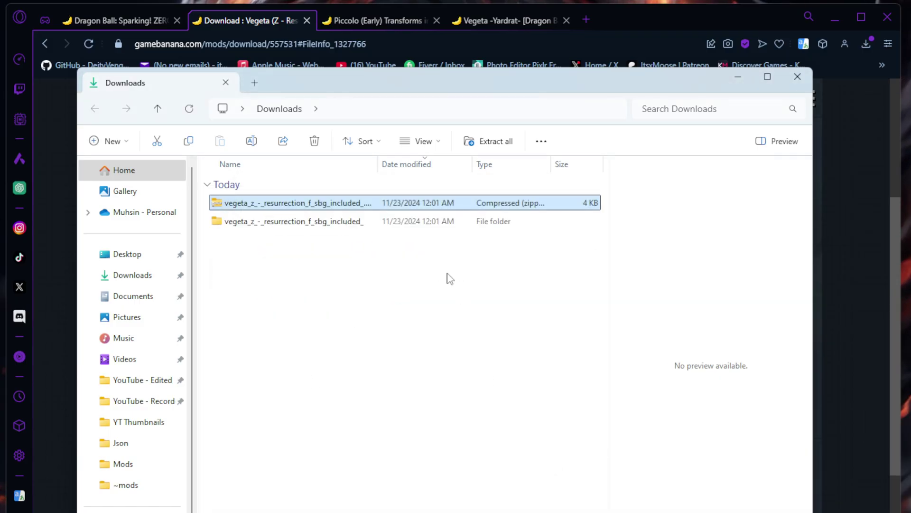
double_click(315, 232)
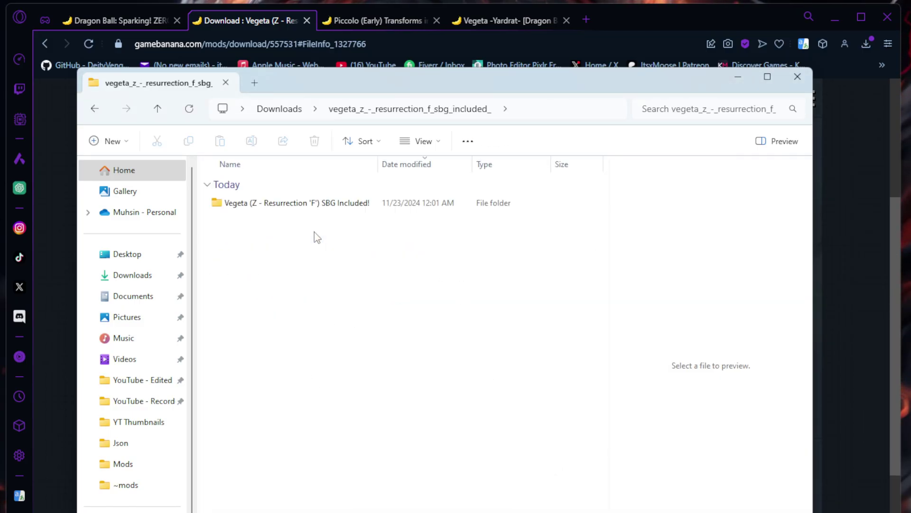
double_click(315, 209)
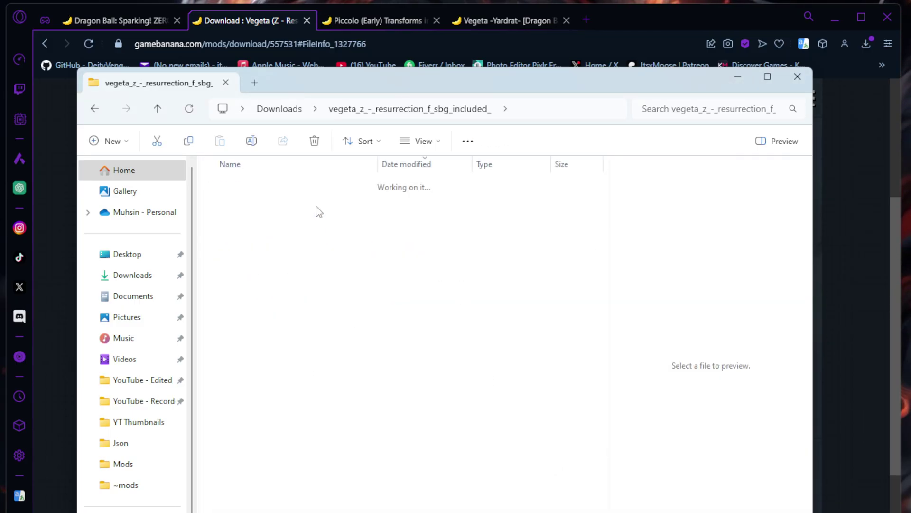
click(100, 109)
double_click(341, 203)
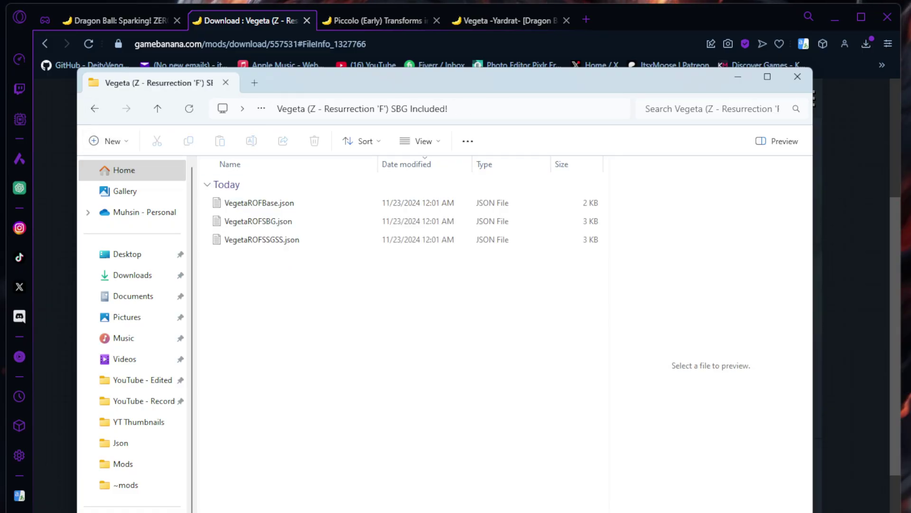
- Move the three Vegeta JSON files into SparkingZERO\Mods\ZeroSpark\Json
drag(910, 208, 449, 107)
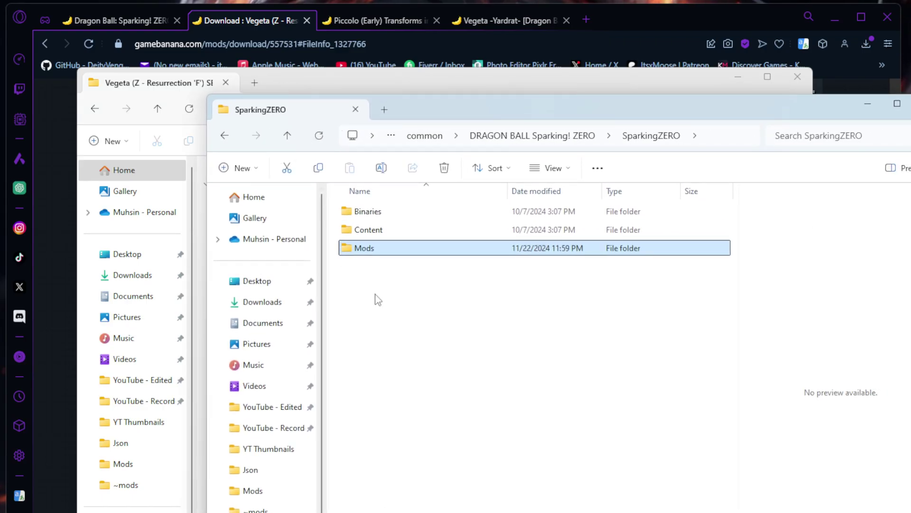
double_click(387, 250)
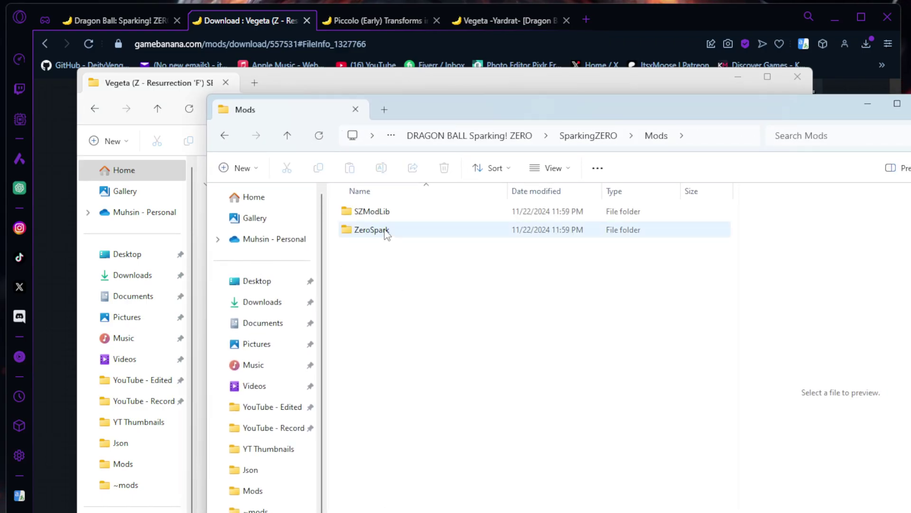
double_click(386, 230)
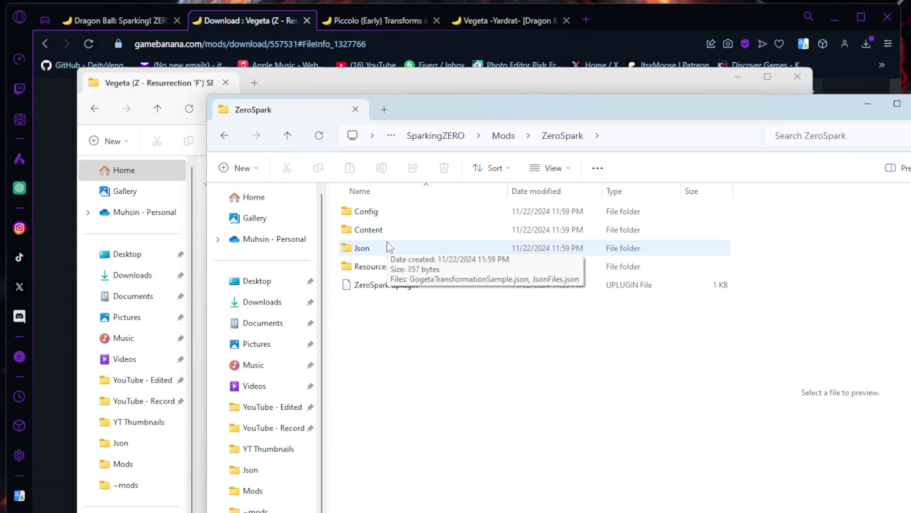
double_click(387, 246)
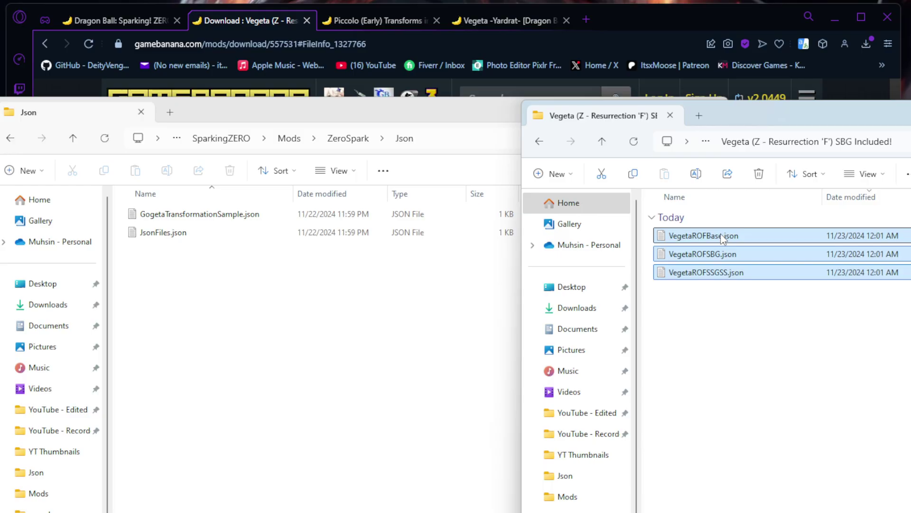
drag(722, 238, 230, 277)
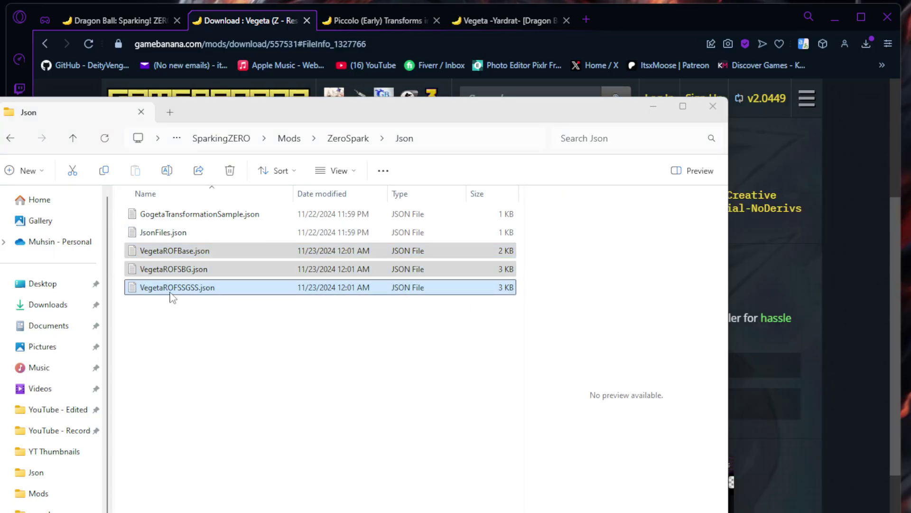
- Open JsonFiles.json in Notepad
click(178, 235)
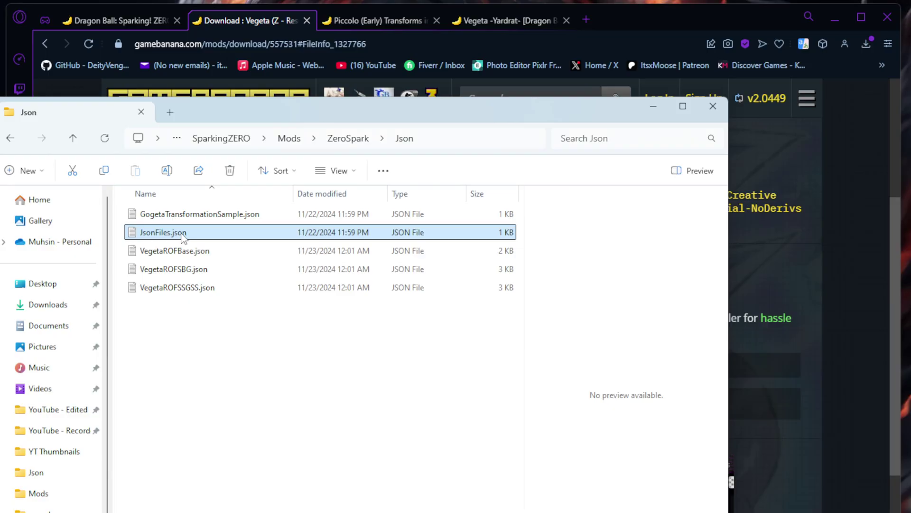
right_click(184, 237)
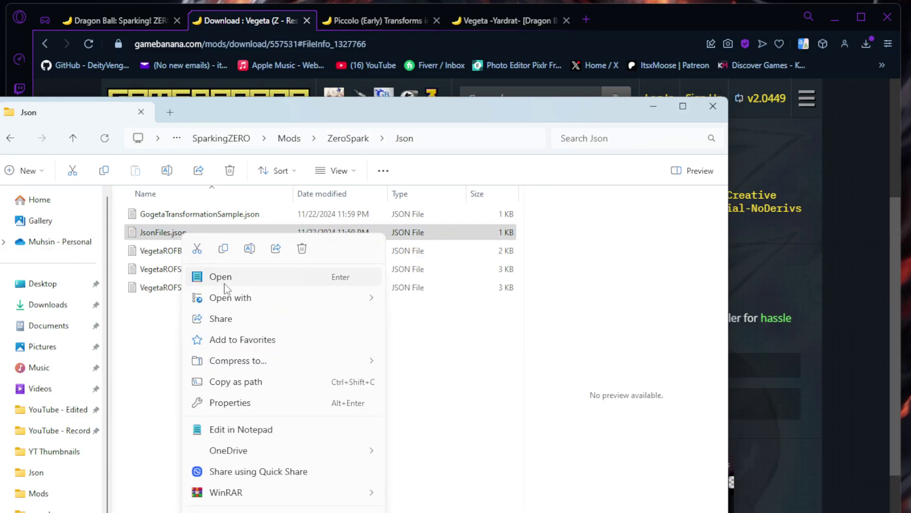
mouse_move(233, 300)
click(247, 281)
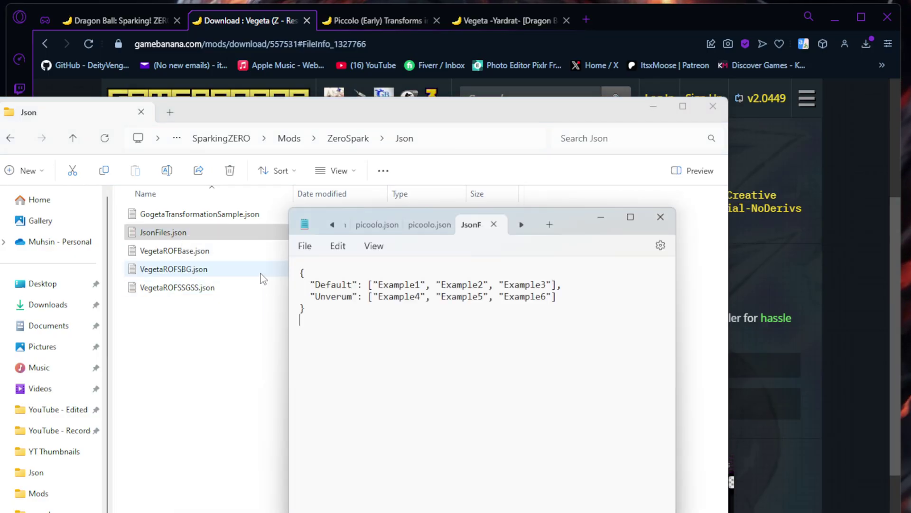
click(612, 223)
right_click(194, 235)
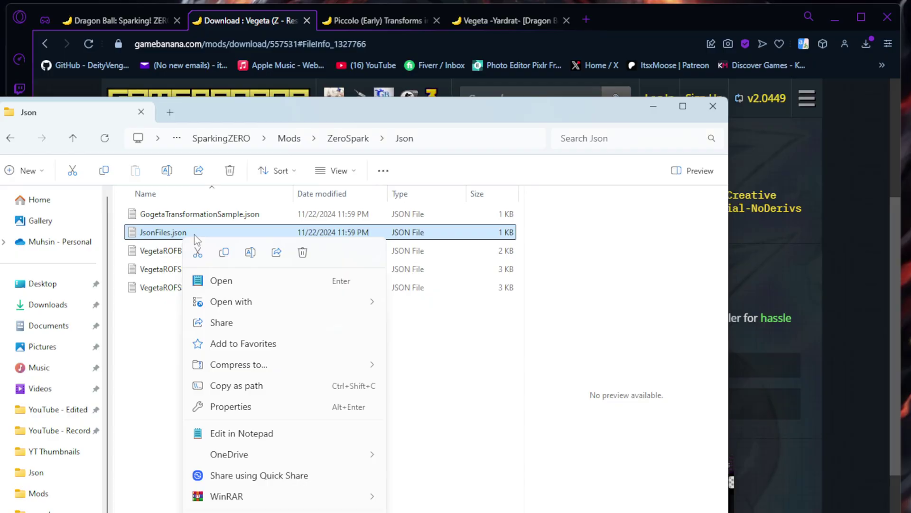
mouse_move(237, 304)
click(425, 302)
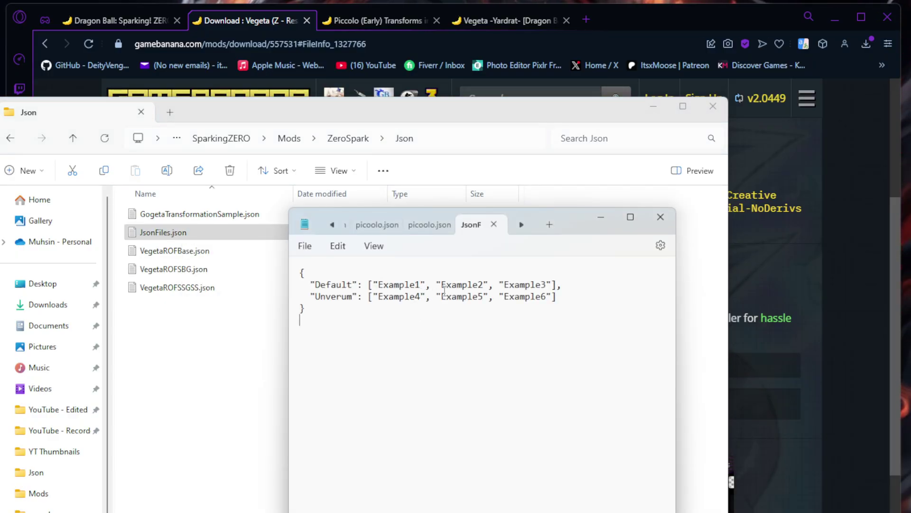
- Duplicate the Example3 entry and rename the copy to VegetaROFBase
double_click(491, 285)
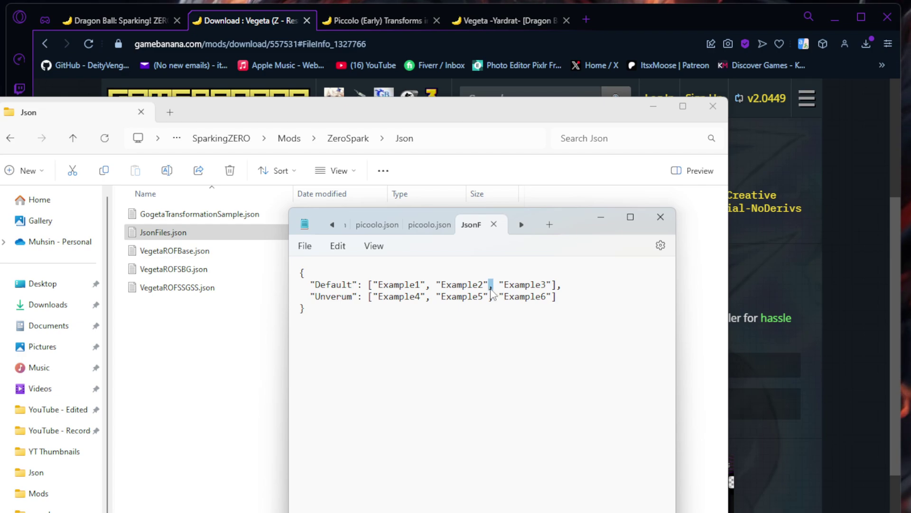
drag(492, 292, 552, 291)
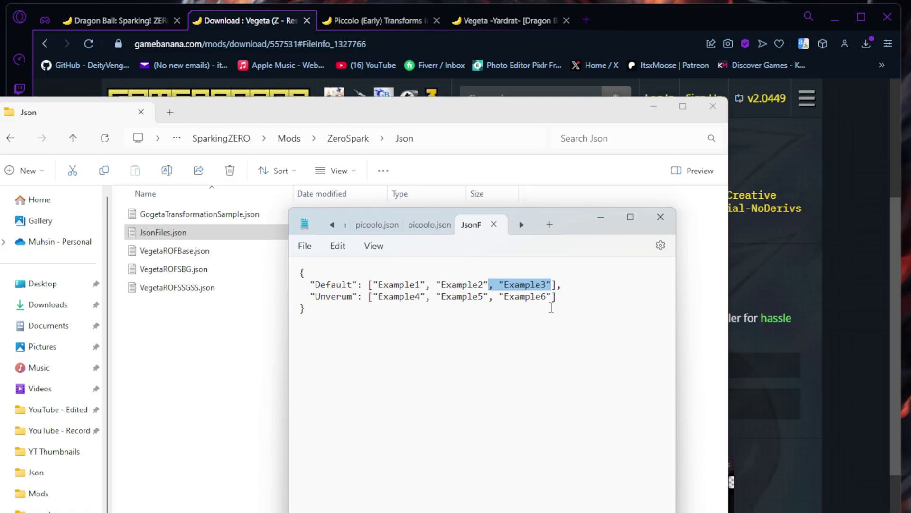
click(553, 285)
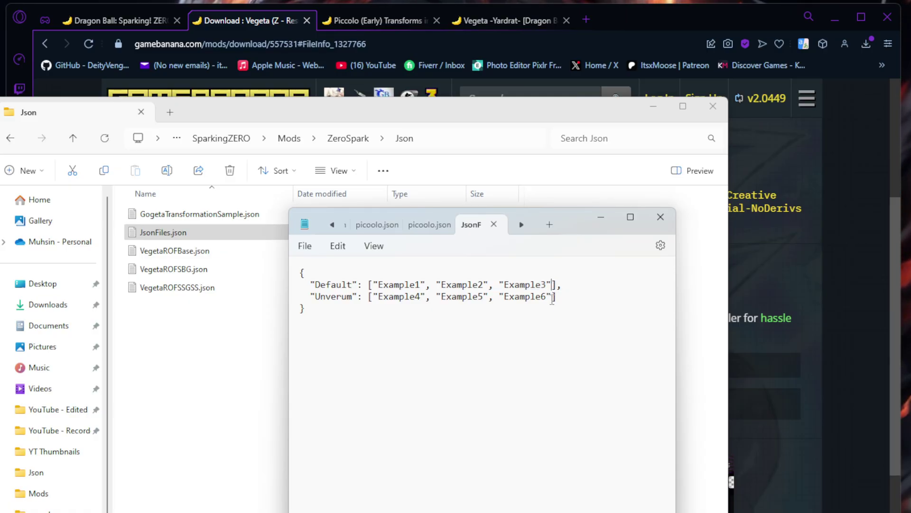
text(, "Example3")
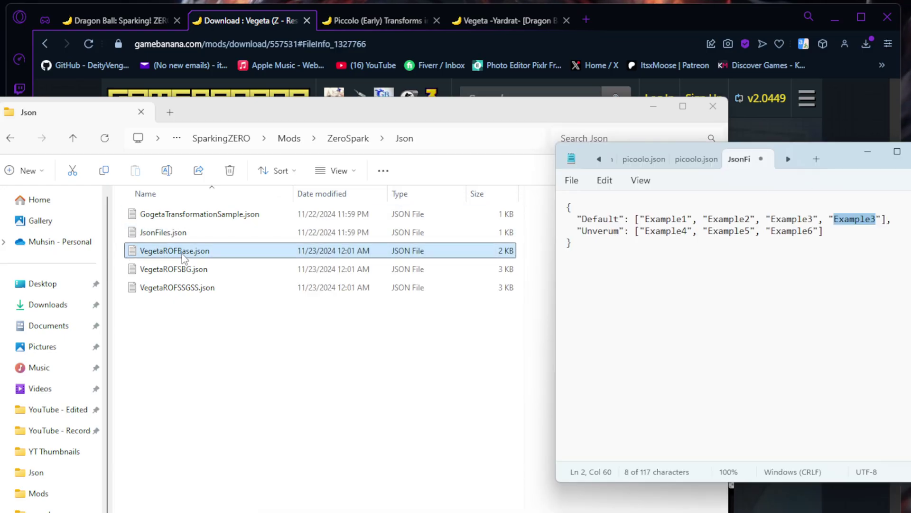
click(558, 283)
click(837, 222)
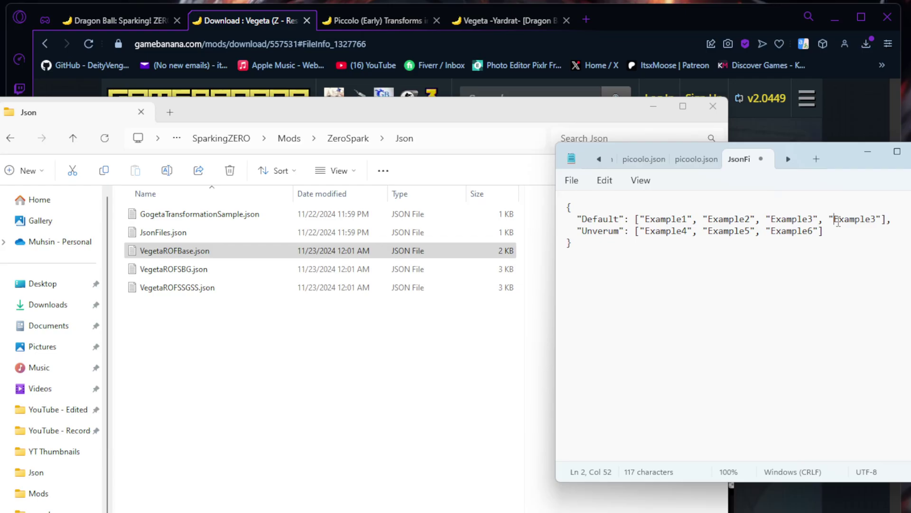
drag(837, 220, 872, 221)
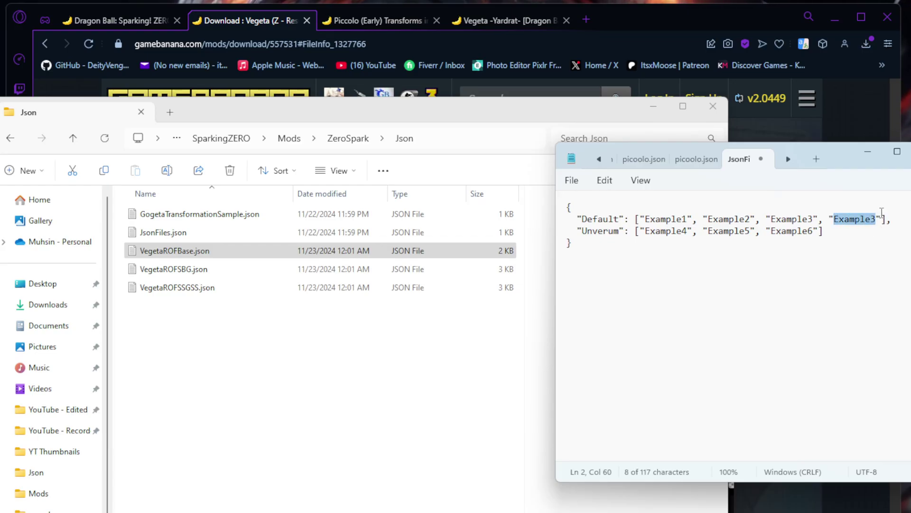
text(Ve)
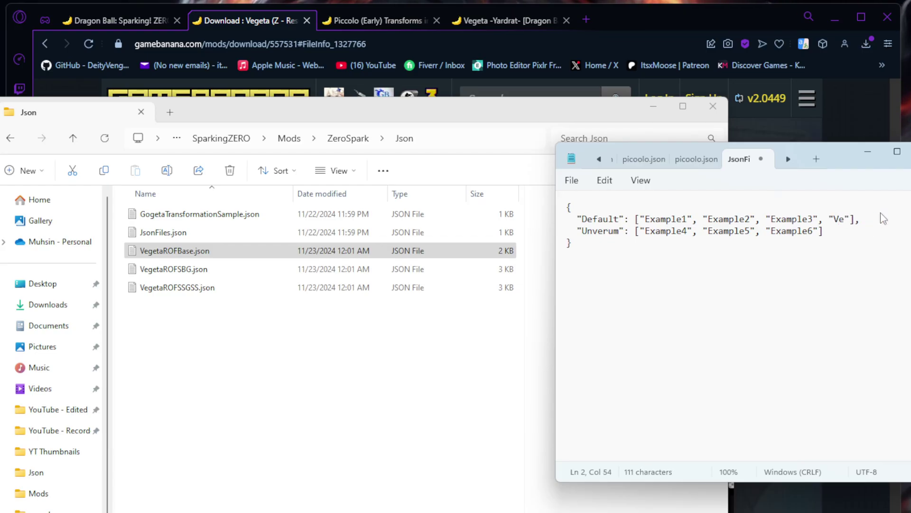
text(geta)
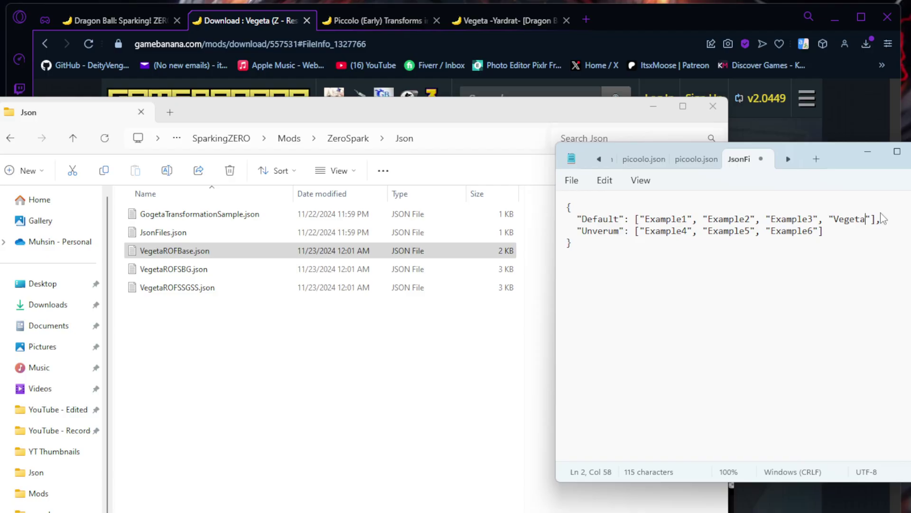
text(ROF)
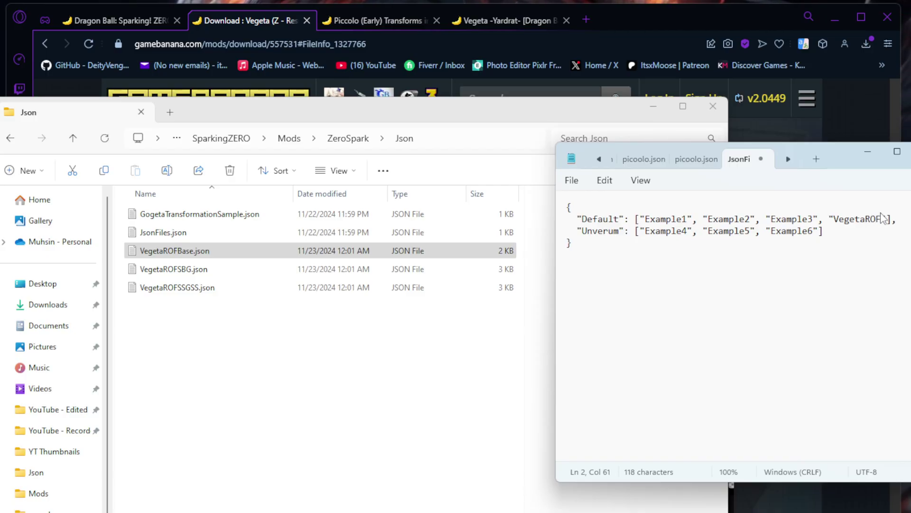
text(Base)
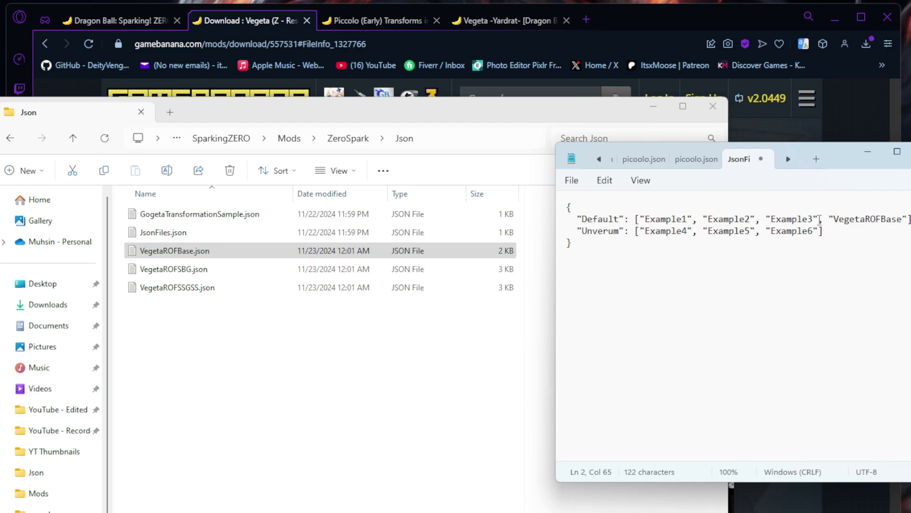
- Add a copy of the VegetaROFBase entry renamed to VegetaROFSBG
drag(820, 219, 907, 219)
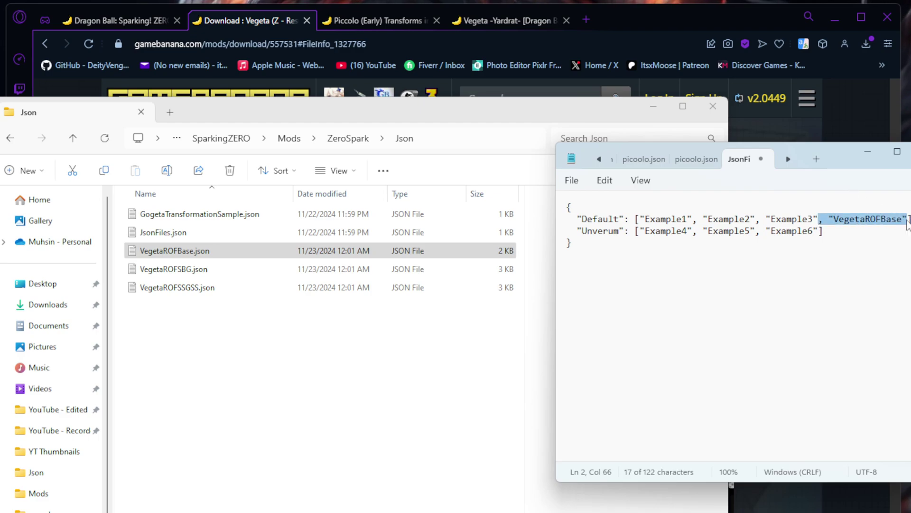
click(907, 221)
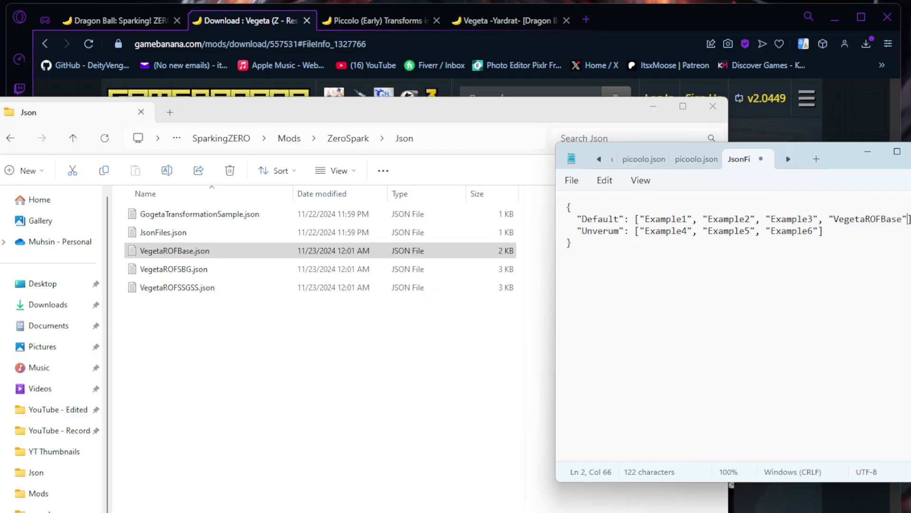
text(, "VegetaROFBase")
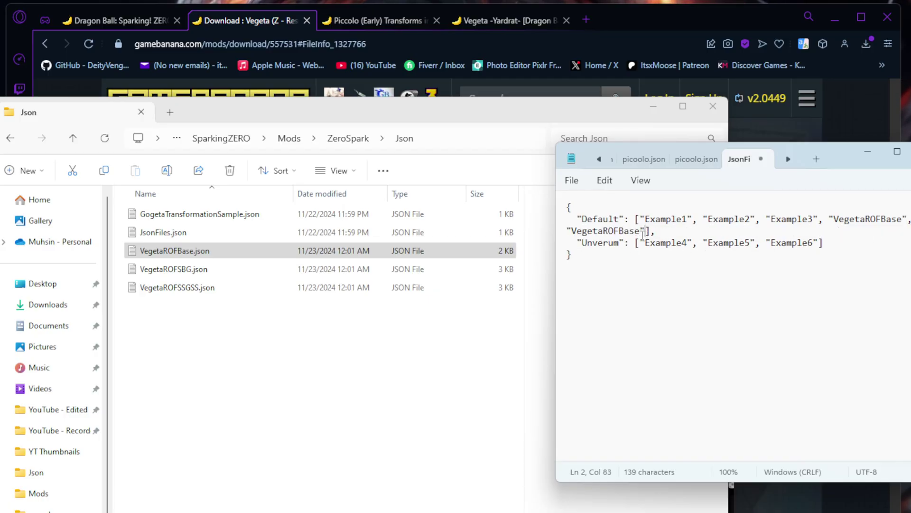
drag(639, 233, 612, 240)
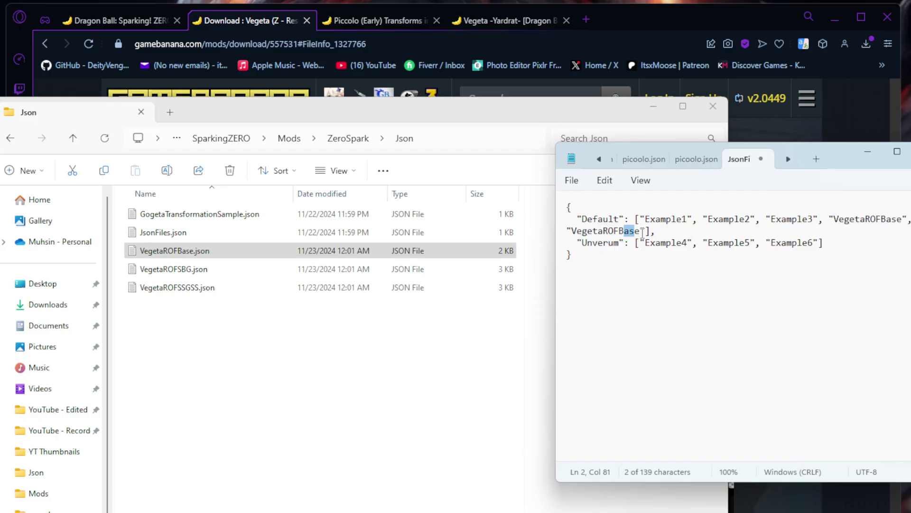
drag(640, 233, 619, 233)
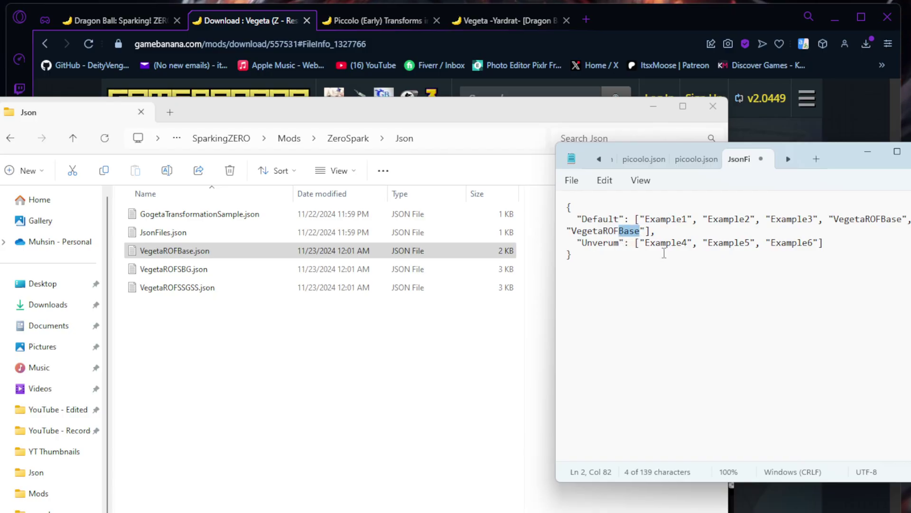
key(BackSpace)
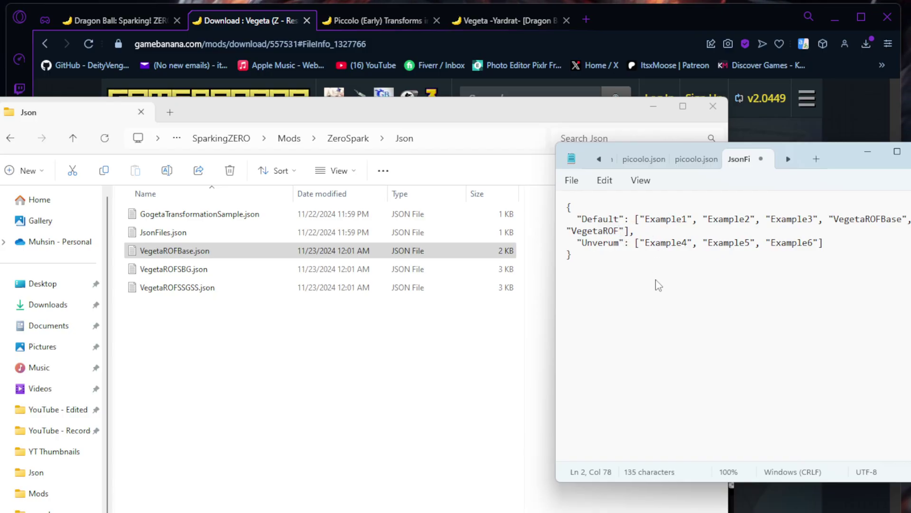
text(S)
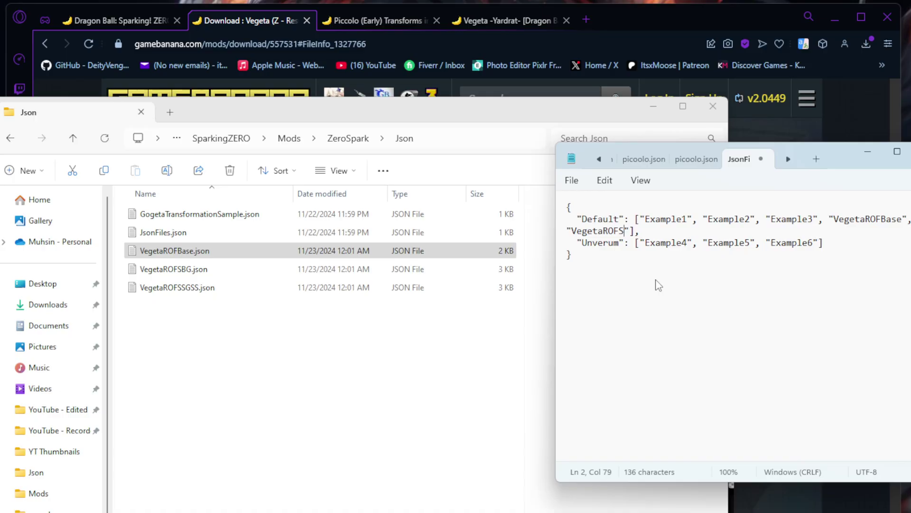
text(BG)
- Add a third entry renamed to VegetaROFSSGSS and save the file
text(, "VegetaROFBase")
drag(655, 231, 722, 234)
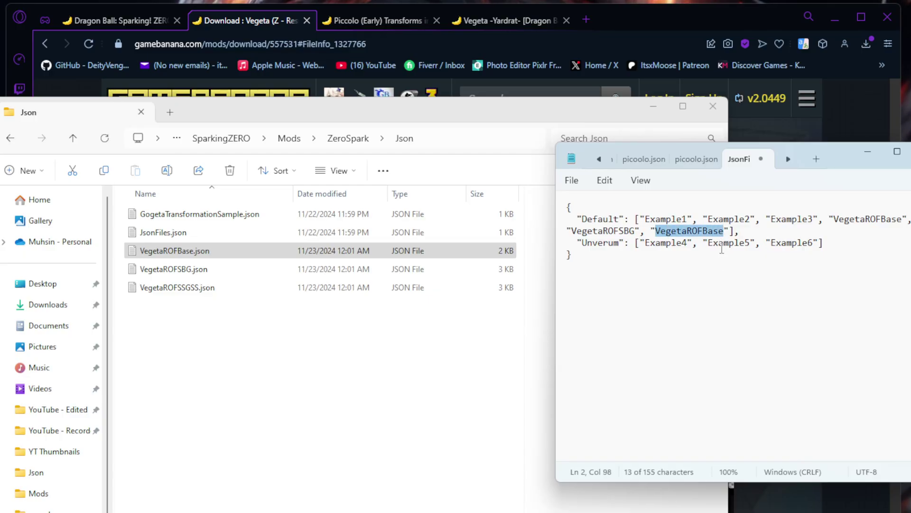
click(720, 233)
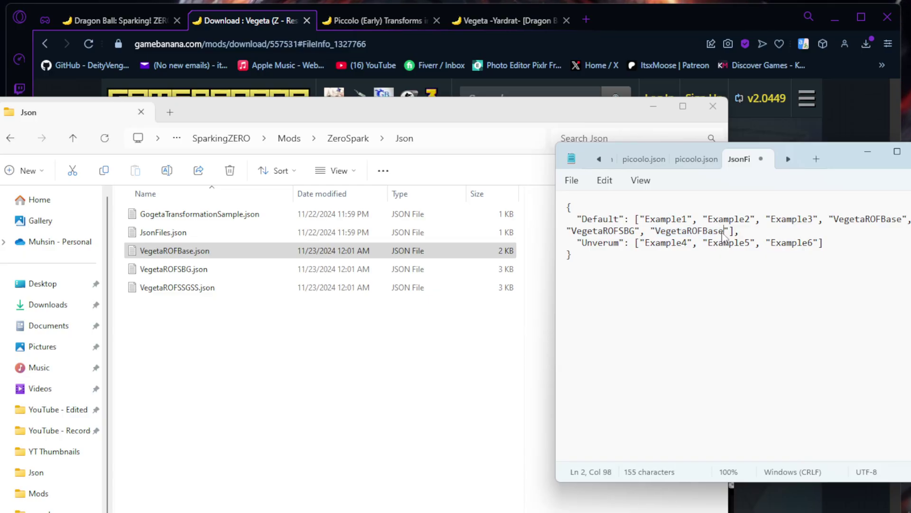
drag(723, 234, 711, 236)
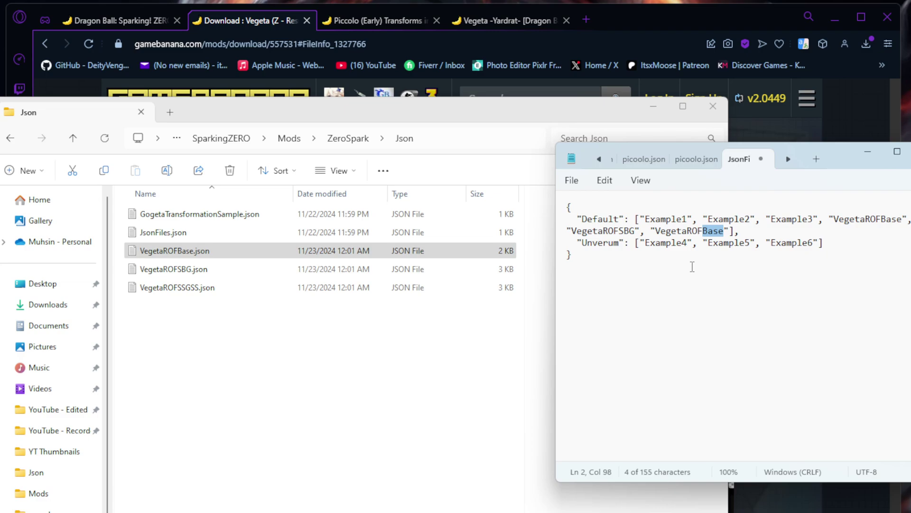
key(BackSpace)
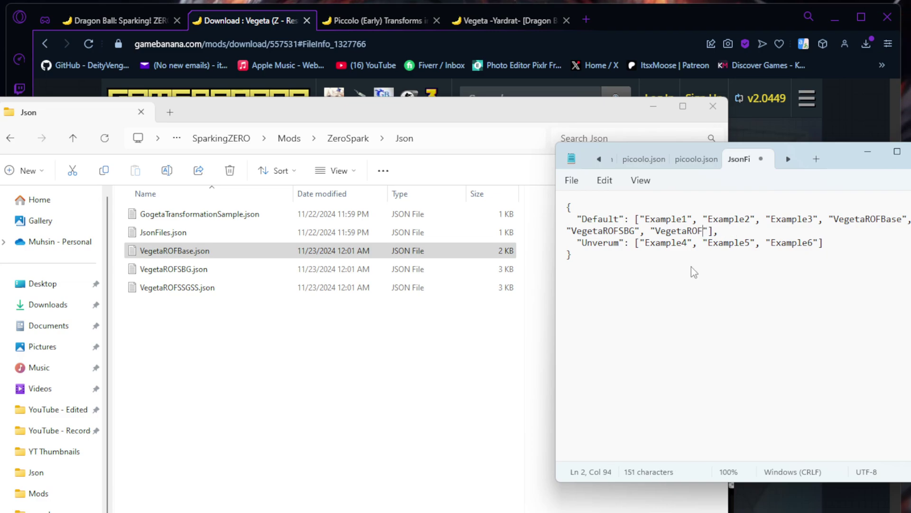
text(SSG)
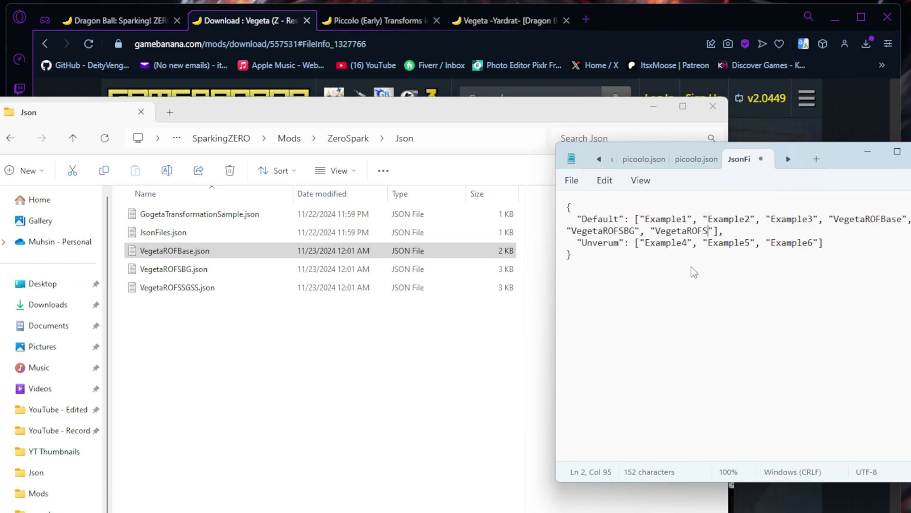
text(SS)
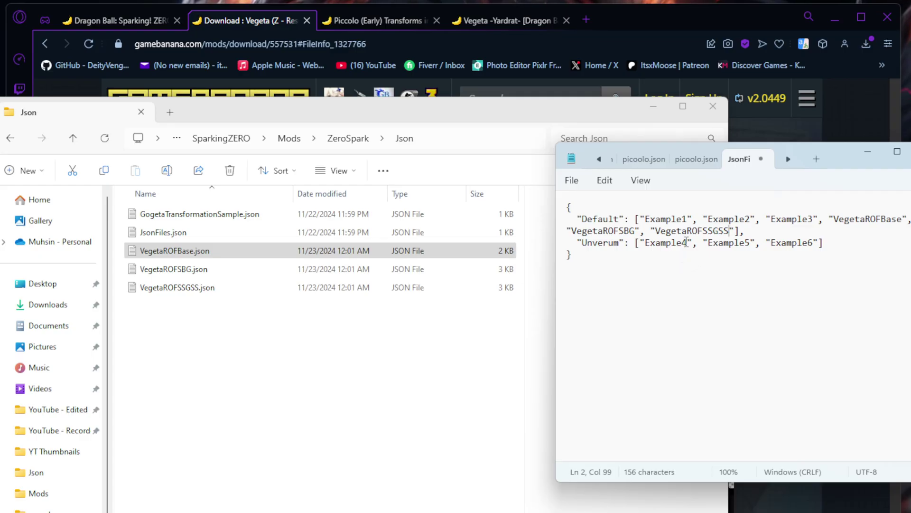
click(571, 180)
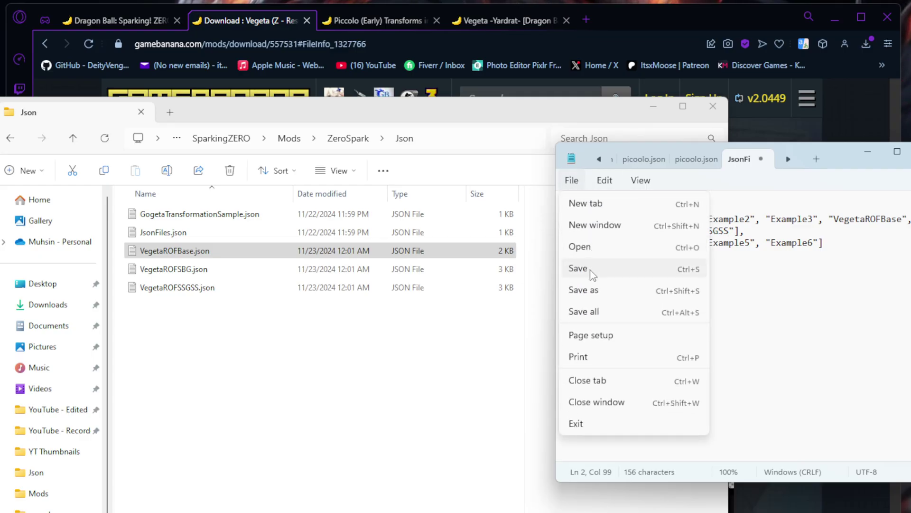
click(579, 269)
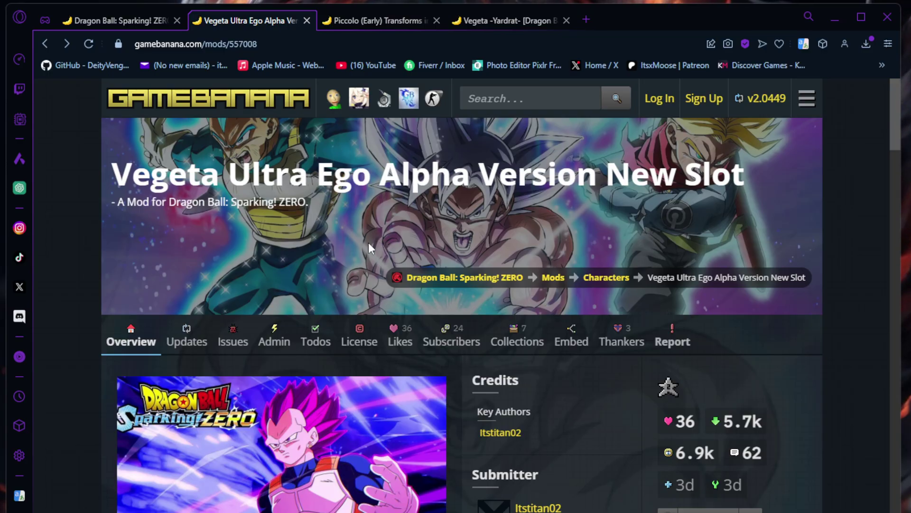
- Download ultraegoalphaversion.rar (2 MB) from the Vegeta Ultra Ego Alpha mod's Files section
scroll(368, 243, down, 5)
scroll(370, 245, down, 4)
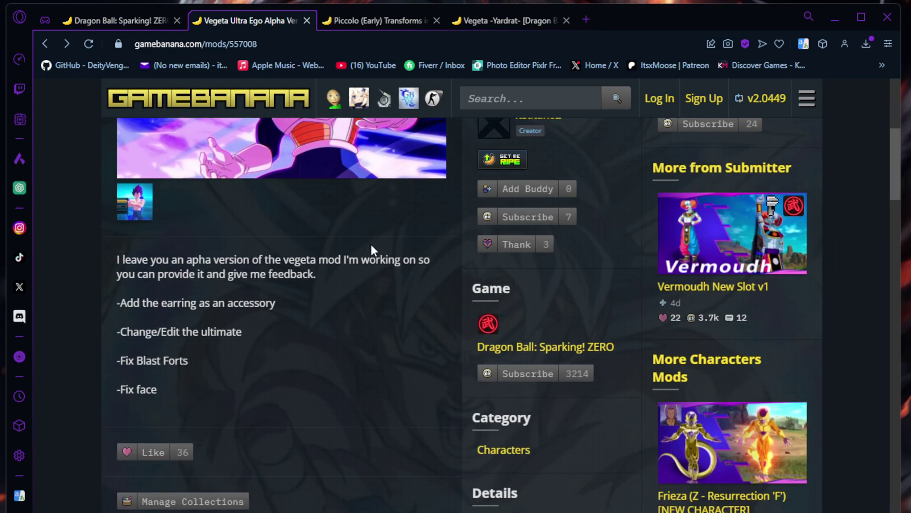
scroll(361, 256, up, 9)
scroll(352, 260, down, 15)
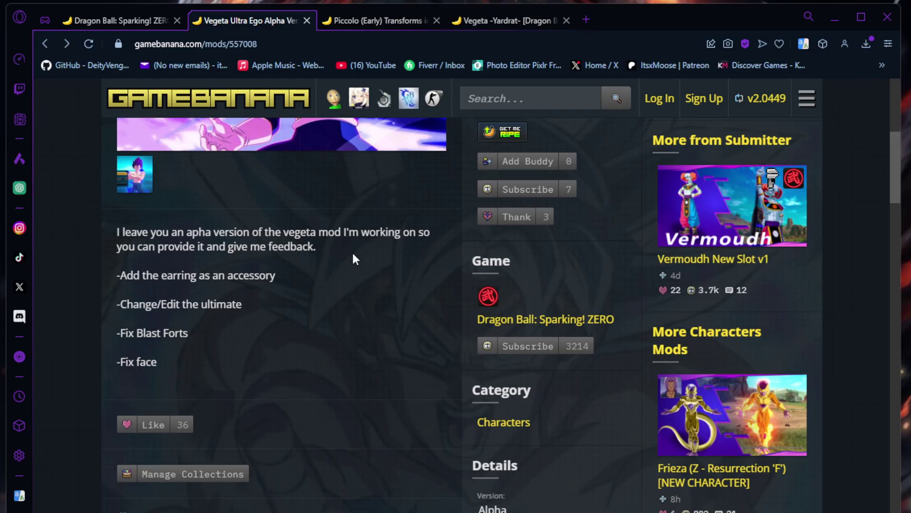
mouse_move(303, 257)
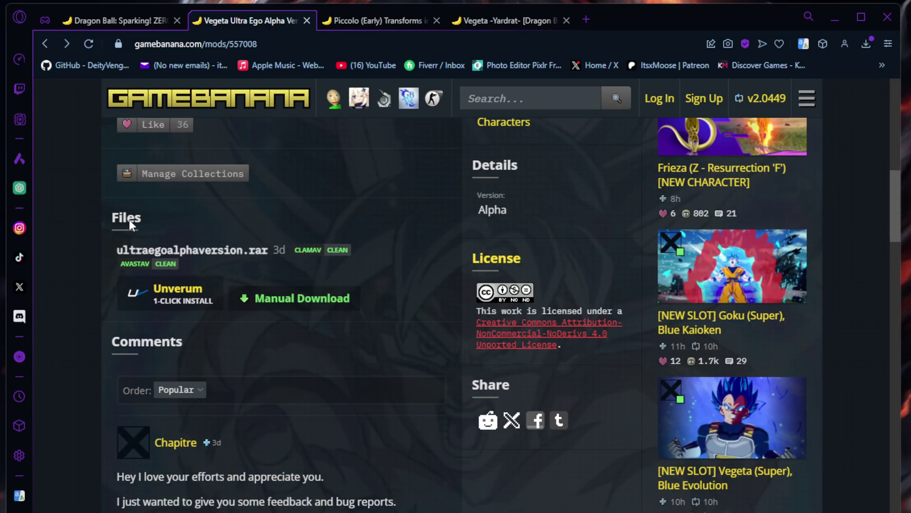
click(285, 302)
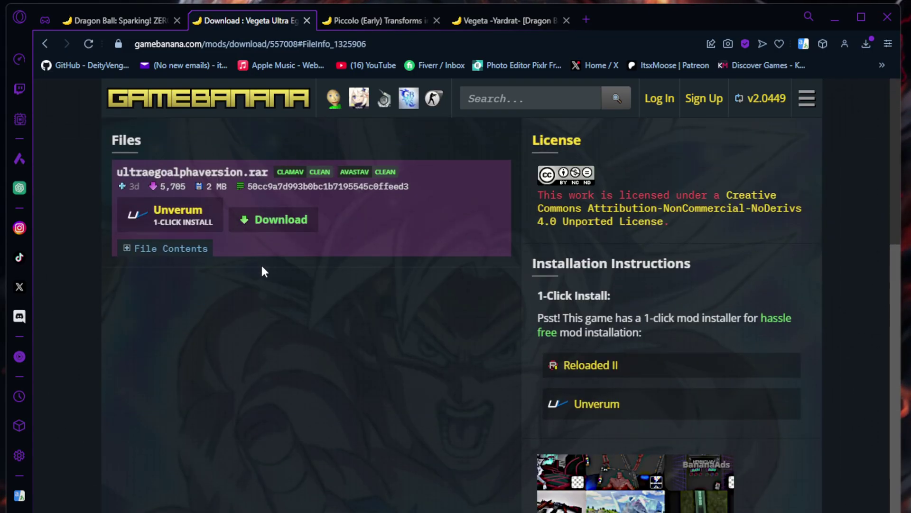
click(265, 225)
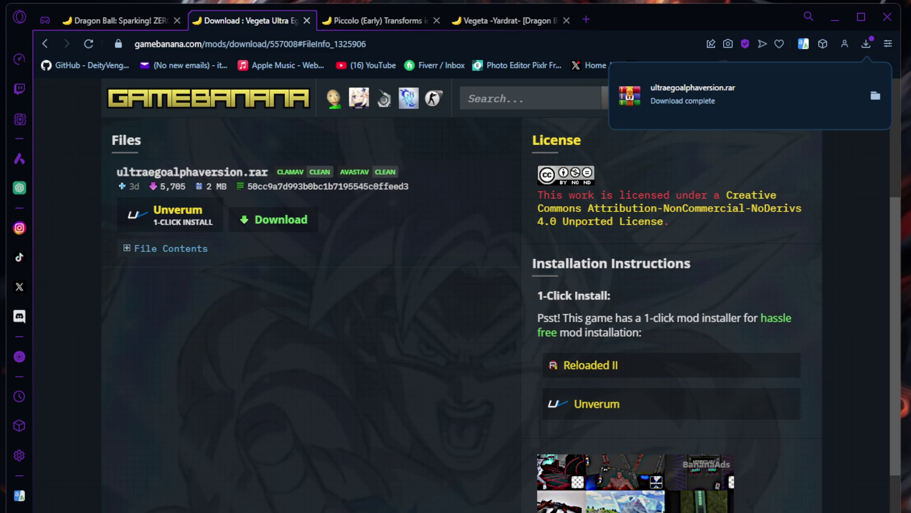
- Extract the downloaded ultraegoalphaversion archive into the Downloads folder
click(875, 95)
drag(336, 25, 262, 115)
right_click(140, 243)
click(177, 343)
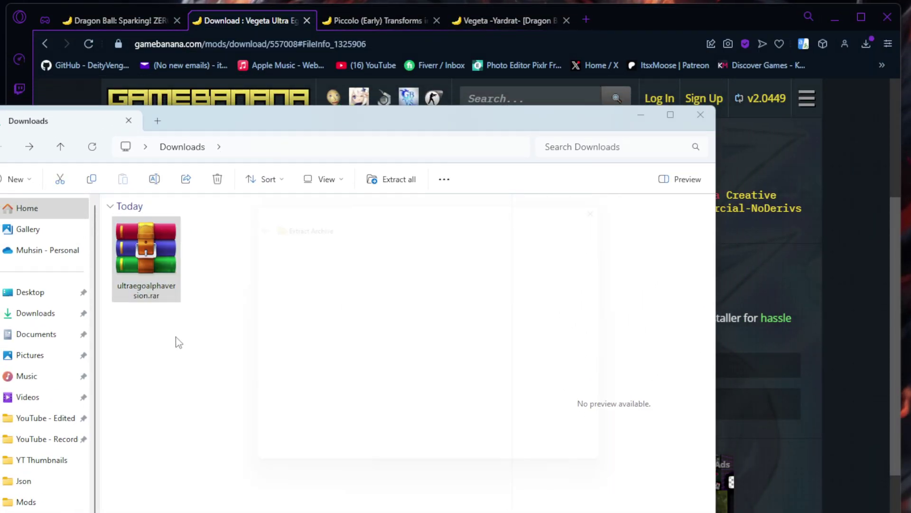
click(552, 469)
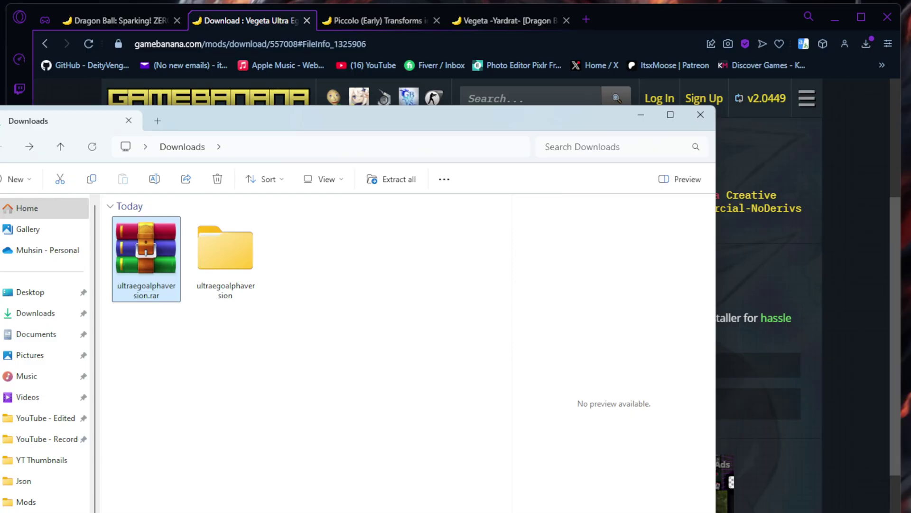
- Arrange the two Explorer windows side by side and open the SparkingZERO Mods folder
key(alt+Tab)
drag(807, 311, 224, 266)
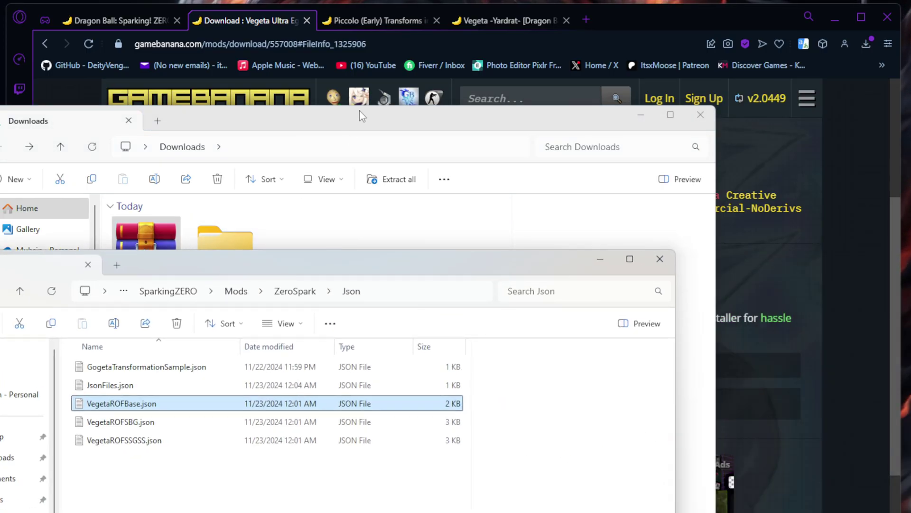
drag(362, 113, 810, 155)
drag(336, 263, 336, 258)
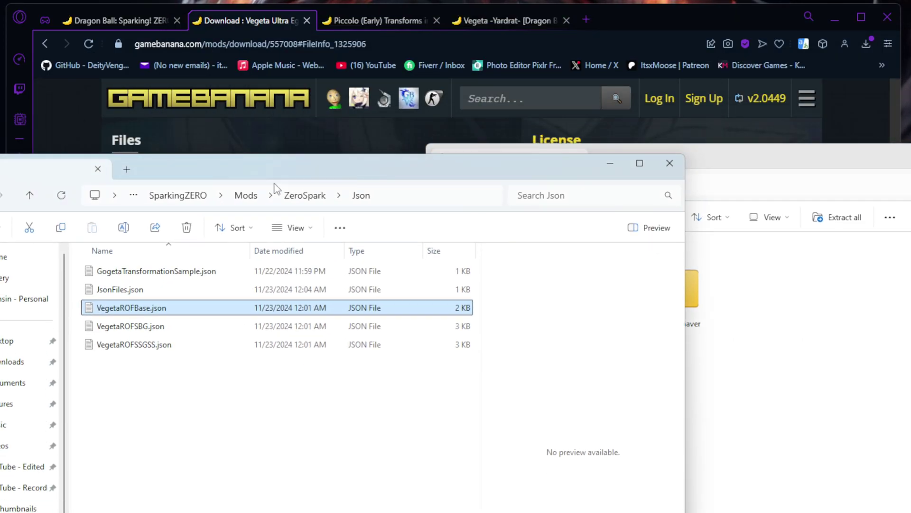
click(195, 196)
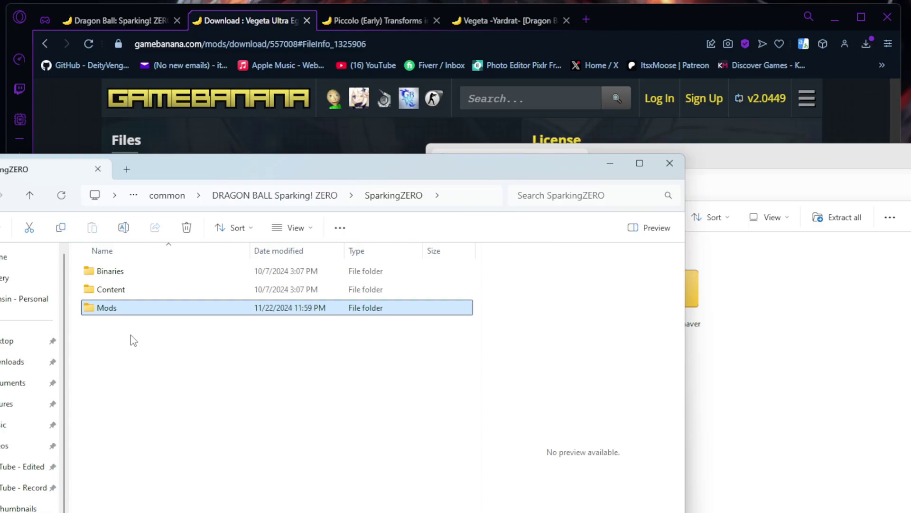
double_click(121, 317)
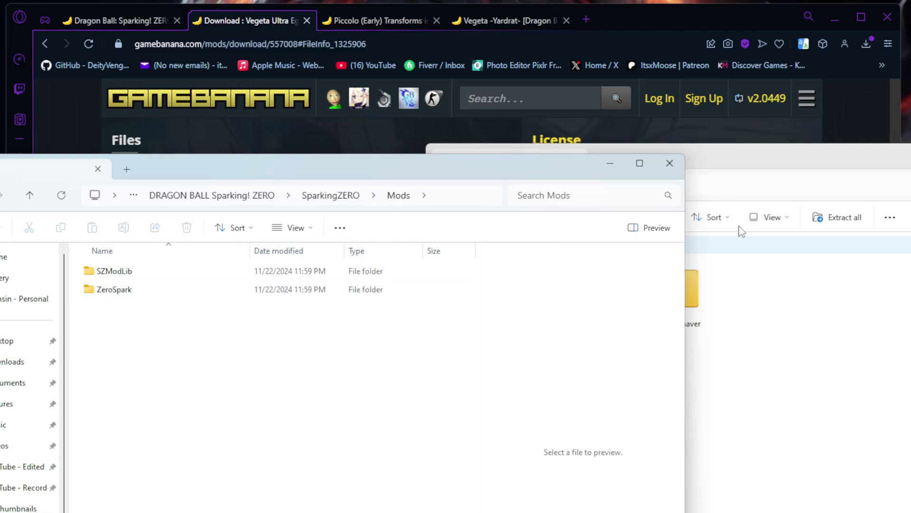
- Drag UltraEgo from ultraegoalphaversion into Mods, beside SZModLib and ZeroSpark
click(749, 159)
double_click(684, 290)
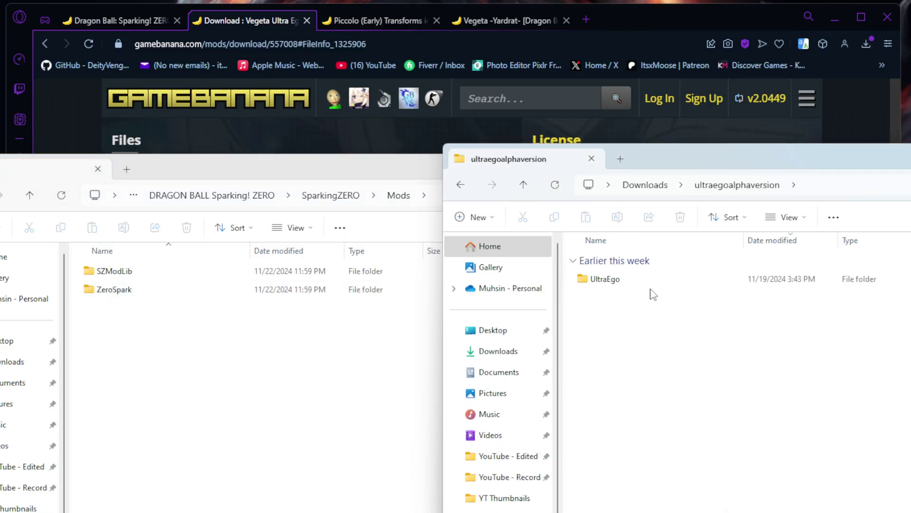
key(alt+Left)
double_click(689, 311)
double_click(612, 281)
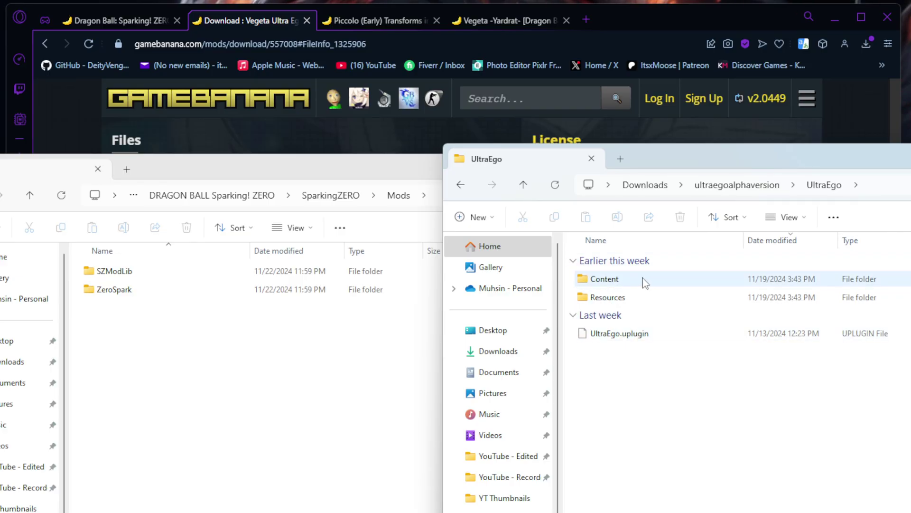
click(460, 185)
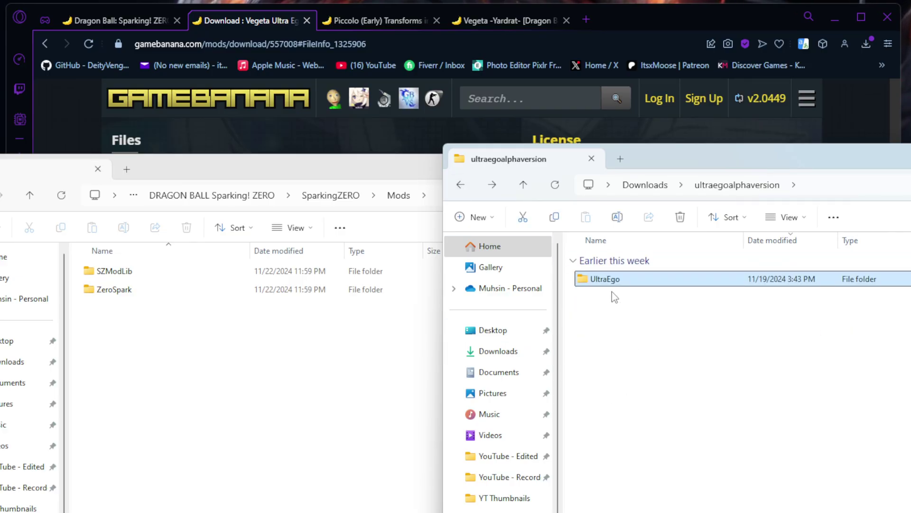
drag(599, 280, 240, 372)
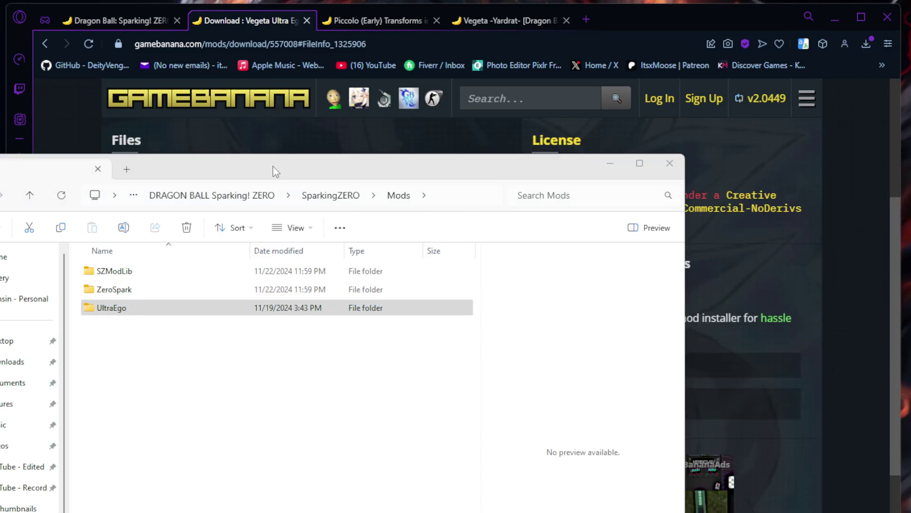
click(179, 311)
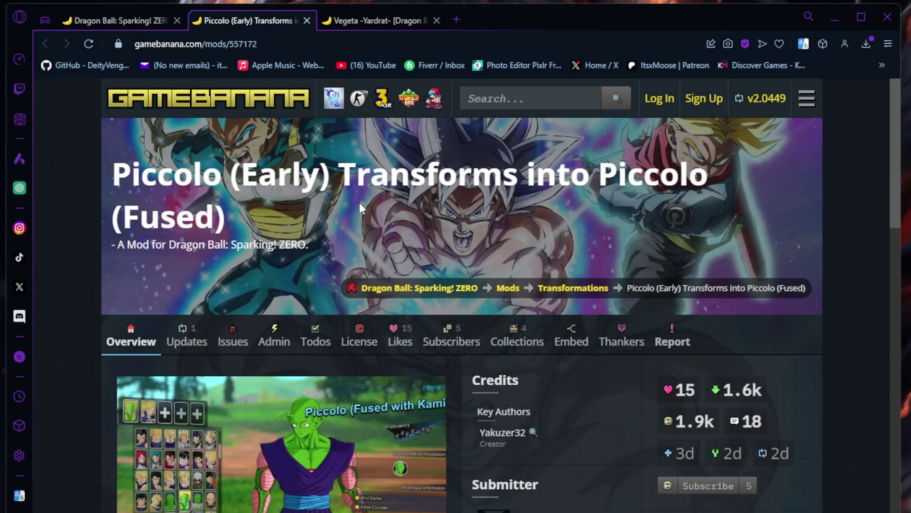
- Download piccolo_transform_da314.rar through the Piccolo page's Manual Download and show it in Downloads
scroll(358, 204, down, 3)
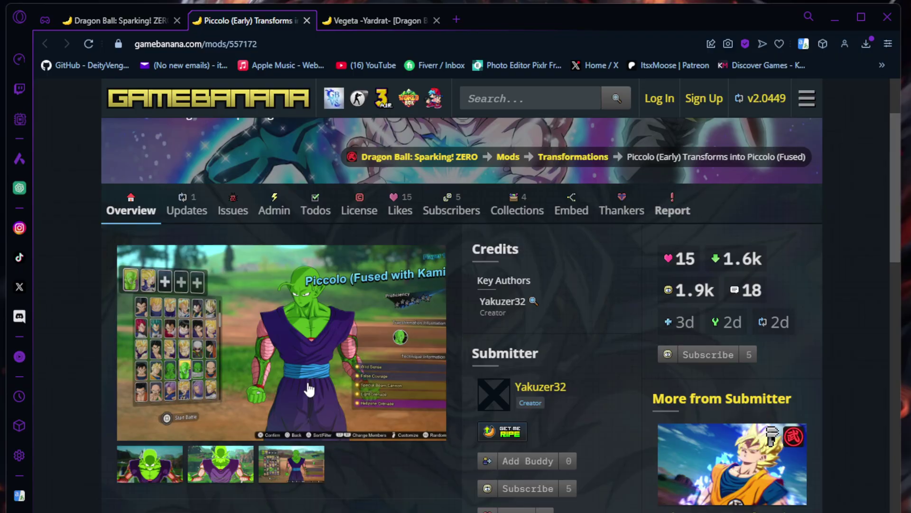
scroll(355, 345, down, 2)
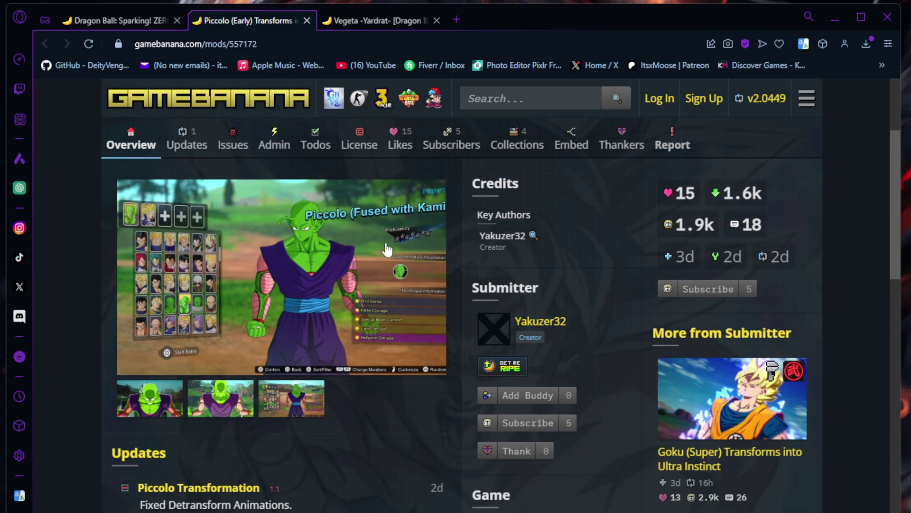
scroll(398, 275, down, 7)
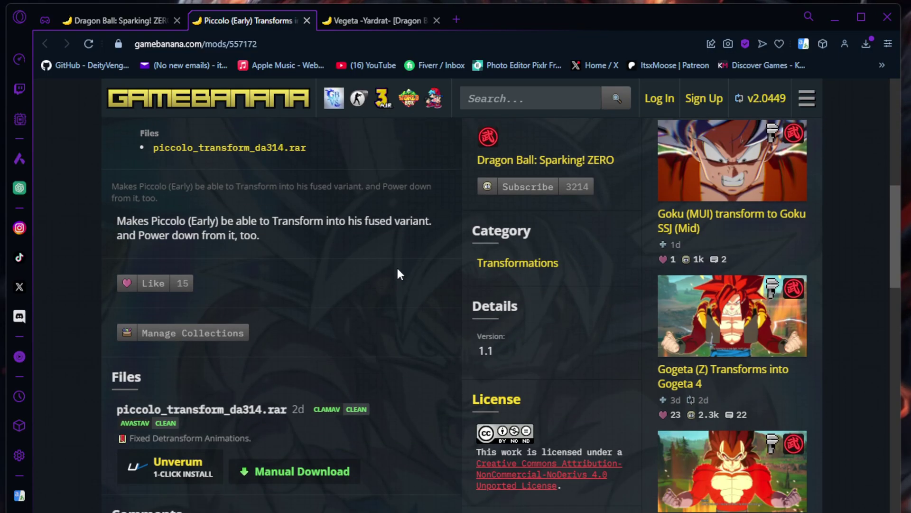
click(316, 470)
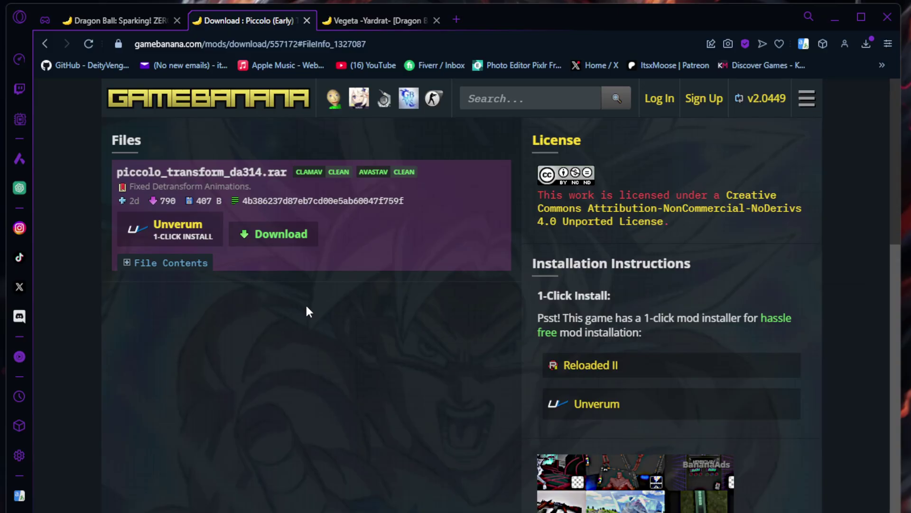
click(287, 241)
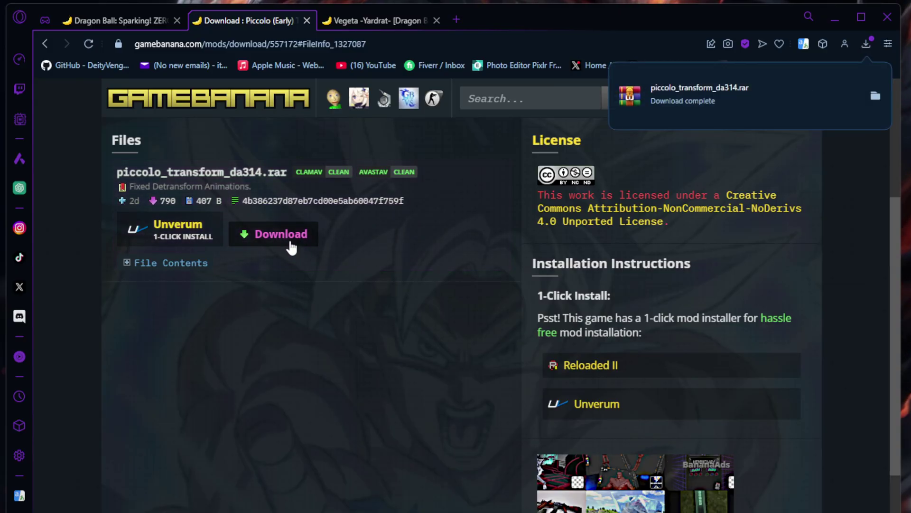
click(875, 95)
- Delete the old ultraegoalphaversion archive and folder from Downloads
drag(374, 67, 254, 122)
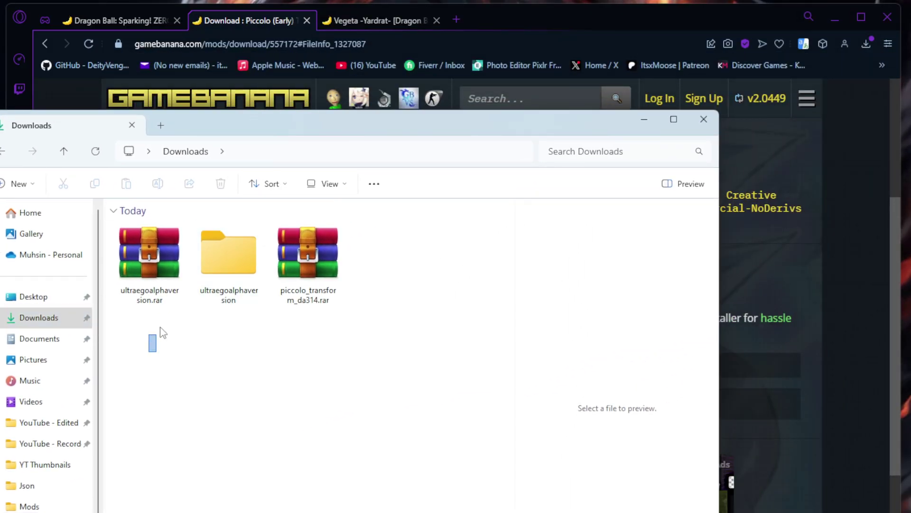
drag(160, 327, 224, 278)
right_click(224, 278)
click(317, 295)
- Extract piccolo_transform_da314.rar and open its piccolo transform folder
click(140, 282)
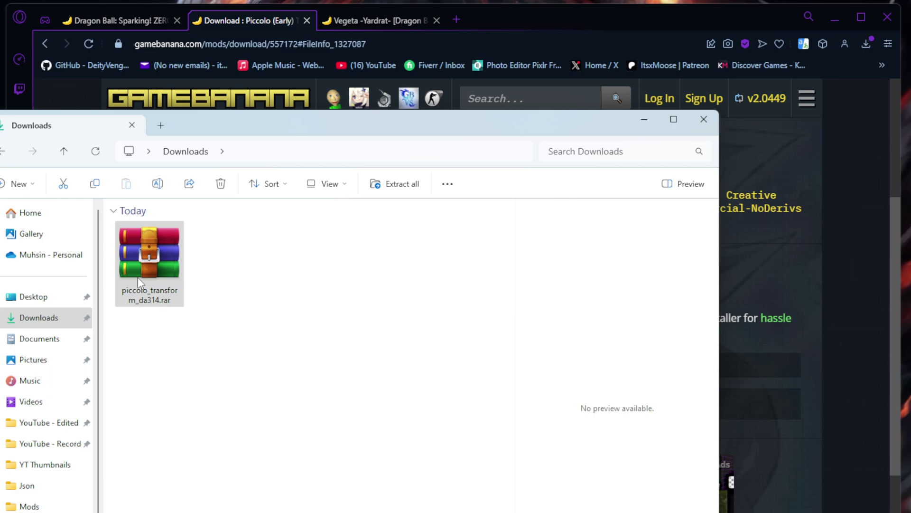
right_click(140, 282)
click(180, 380)
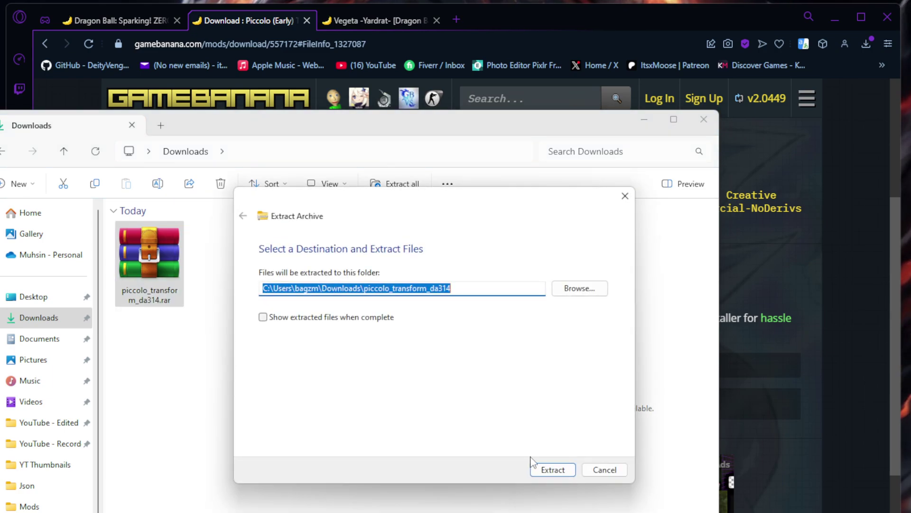
click(541, 468)
drag(274, 129, 366, 106)
double_click(334, 232)
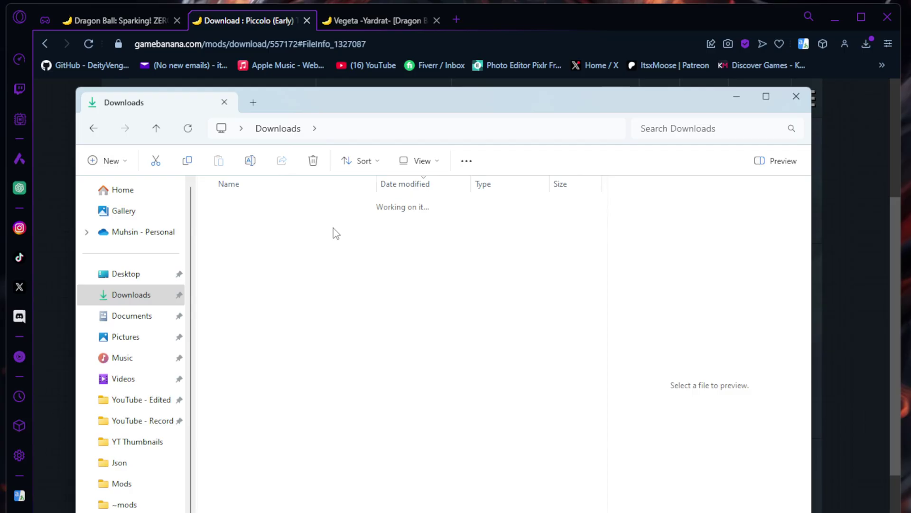
double_click(240, 226)
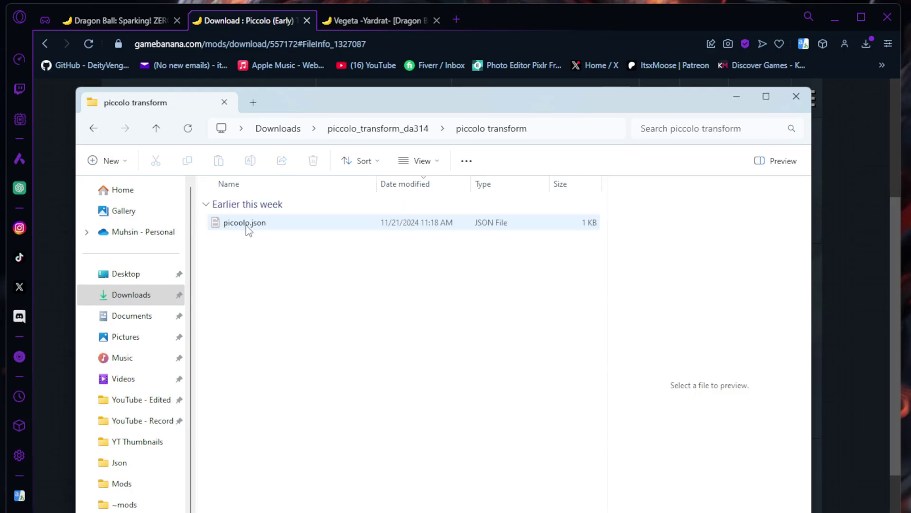
- Move picoolo.json into SparkingZERO\Mods\ZeroSpark\Json
drag(320, 98, 822, 2)
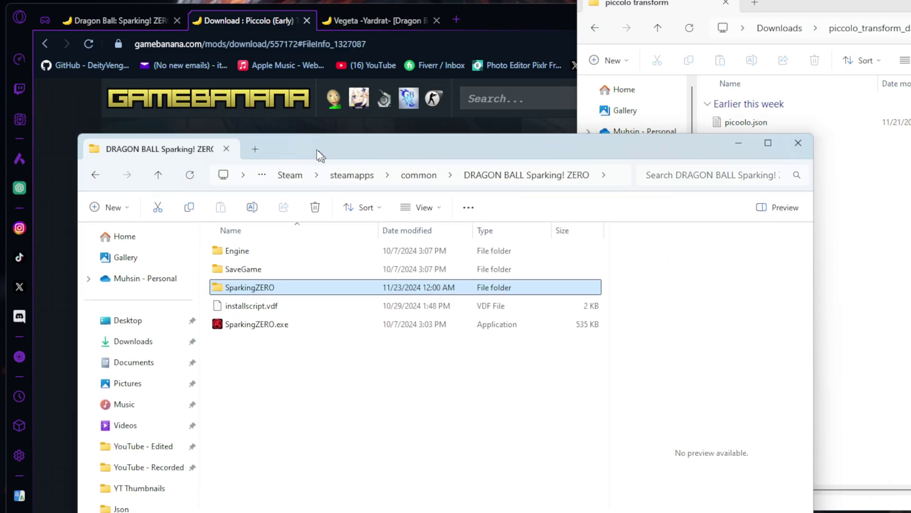
drag(317, 149, 264, 45)
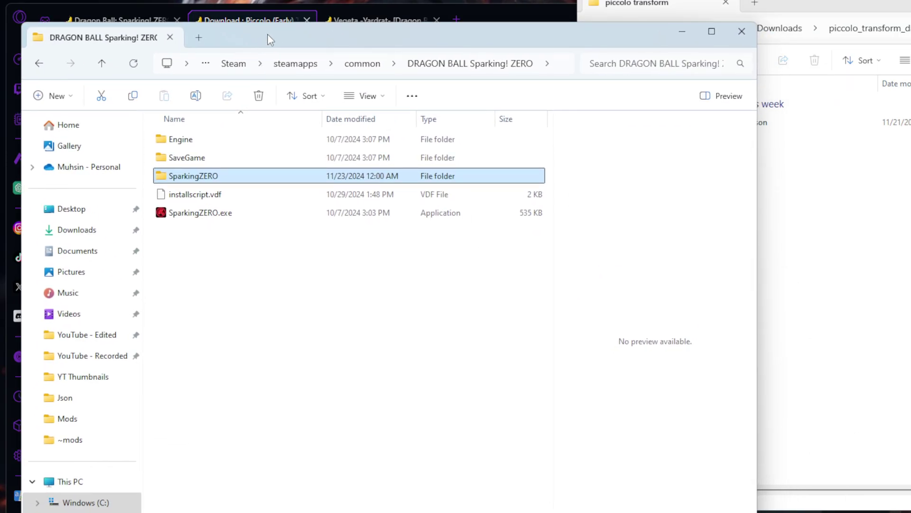
double_click(203, 180)
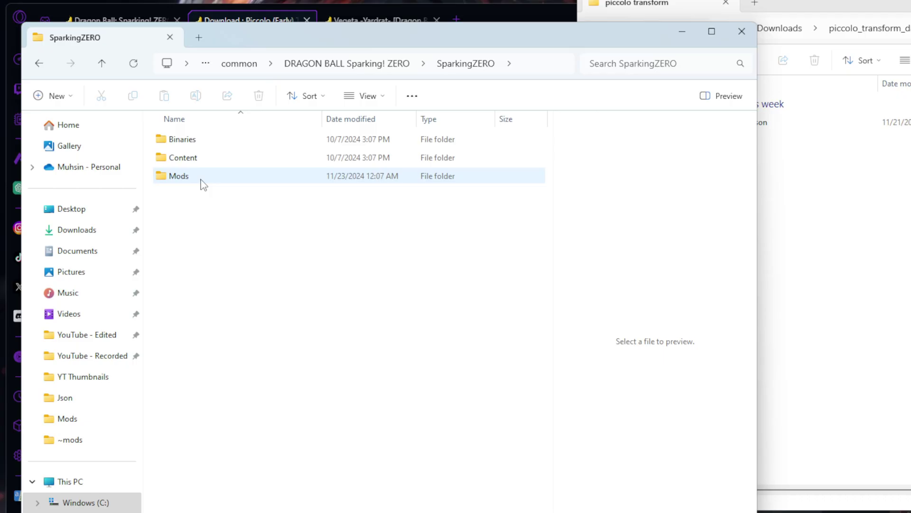
double_click(202, 179)
double_click(198, 176)
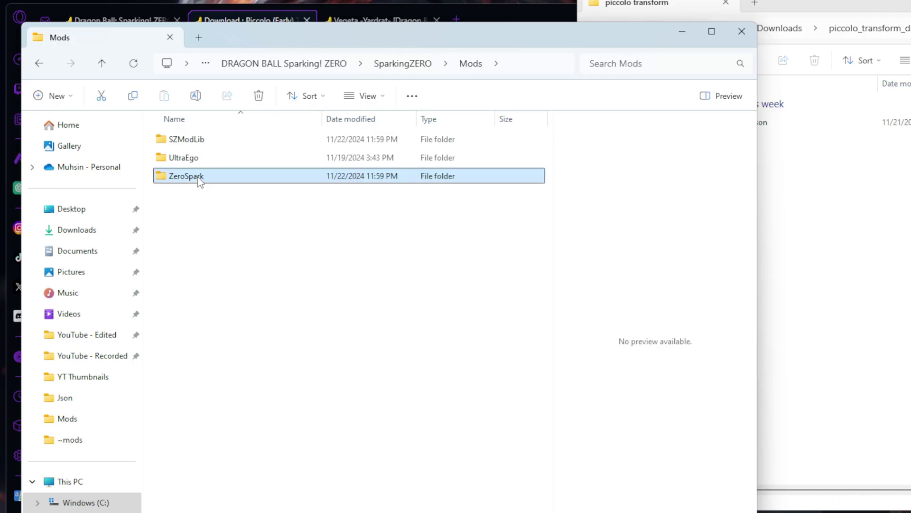
double_click(198, 179)
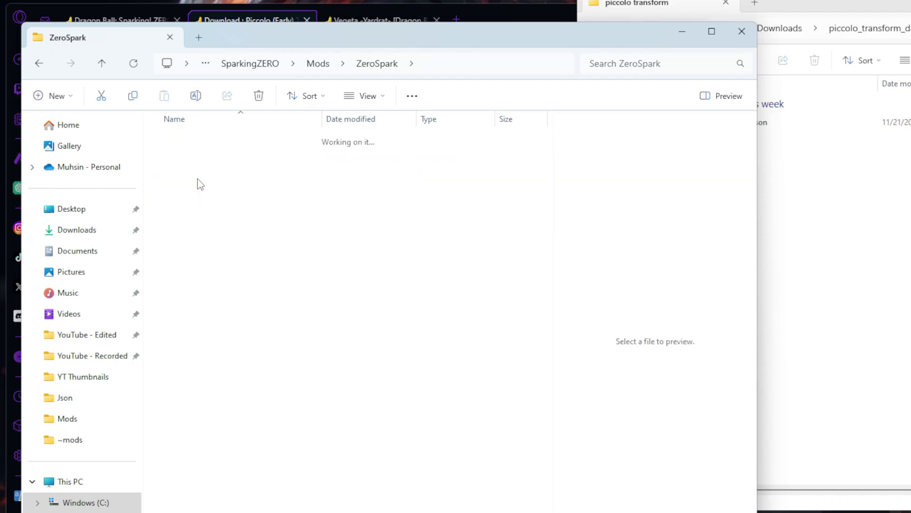
click(846, 4)
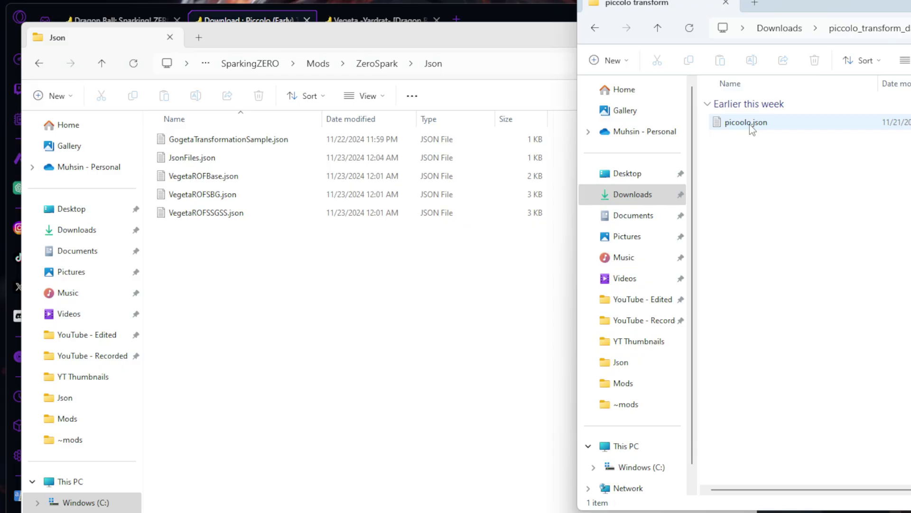
drag(747, 123, 251, 260)
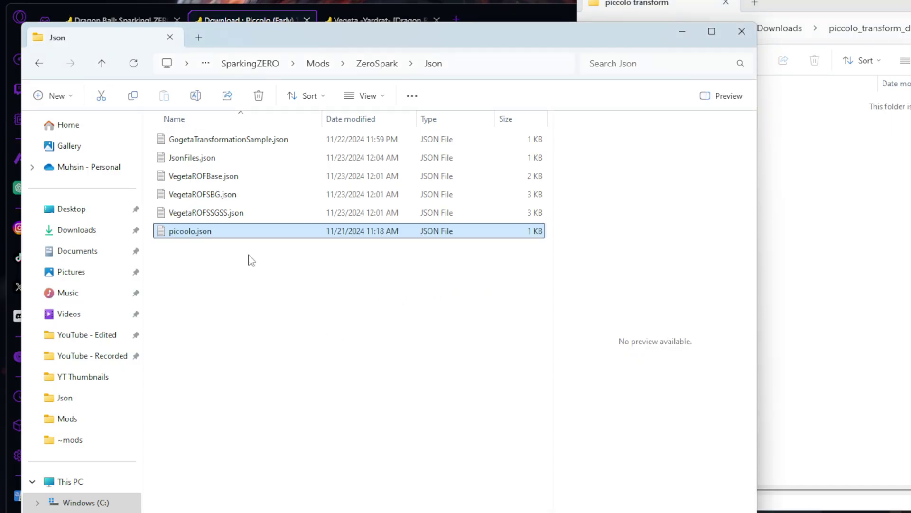
click(229, 158)
right_click(230, 159)
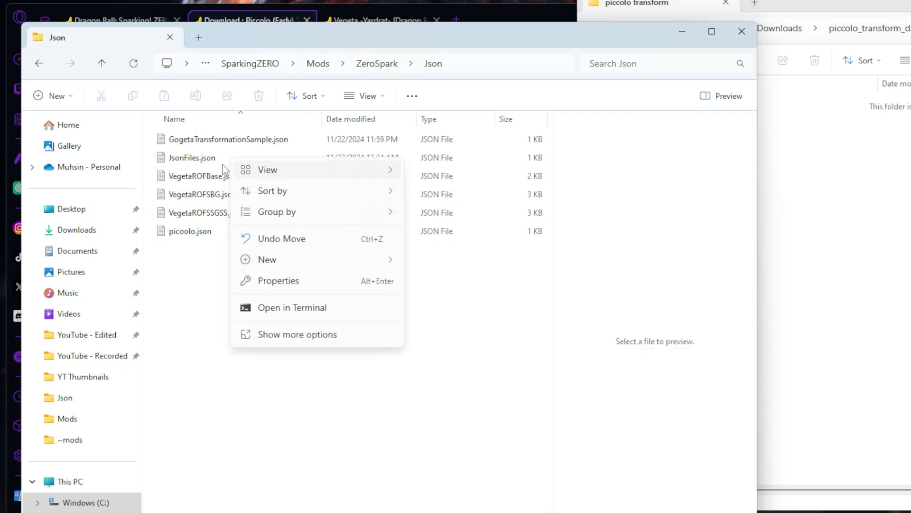
- Open JsonFiles.json in Notepad beside the file list
click(213, 161)
double_click(213, 162)
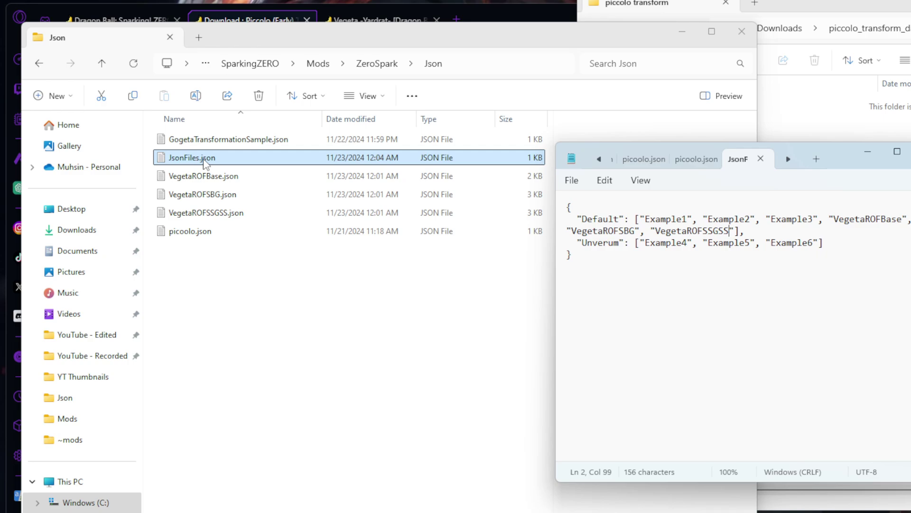
drag(836, 157, 722, 151)
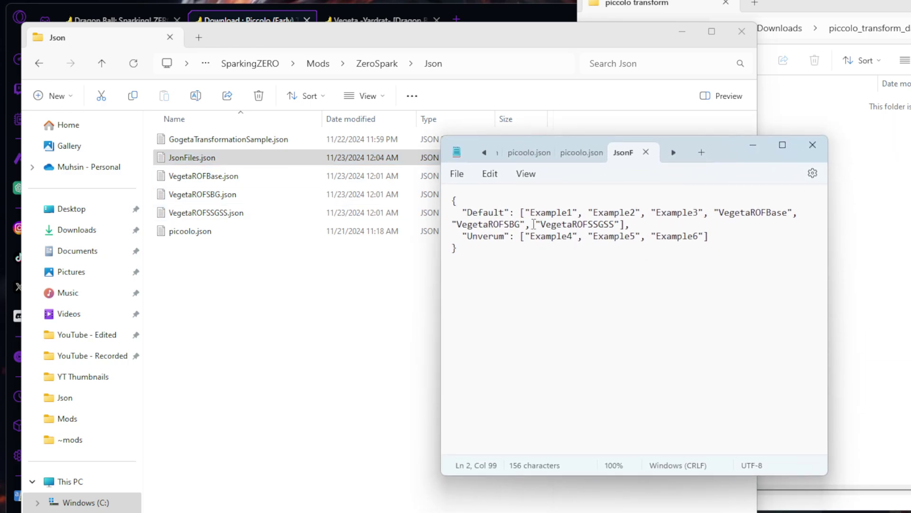
- Duplicate the VegetaROFSSGSS entry, rename the copy to "picoolo", and save the file
drag(526, 228, 621, 227)
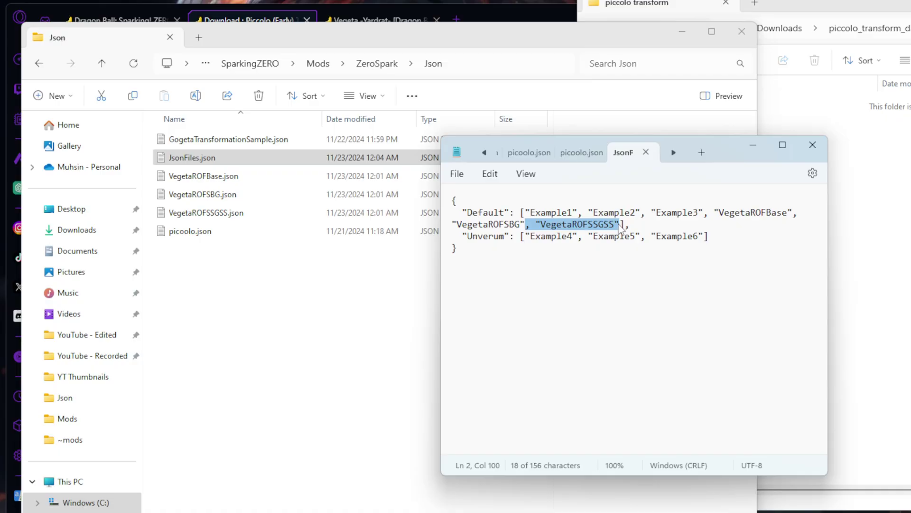
key(ctrl+c)
click(622, 224)
key(ctrl+v)
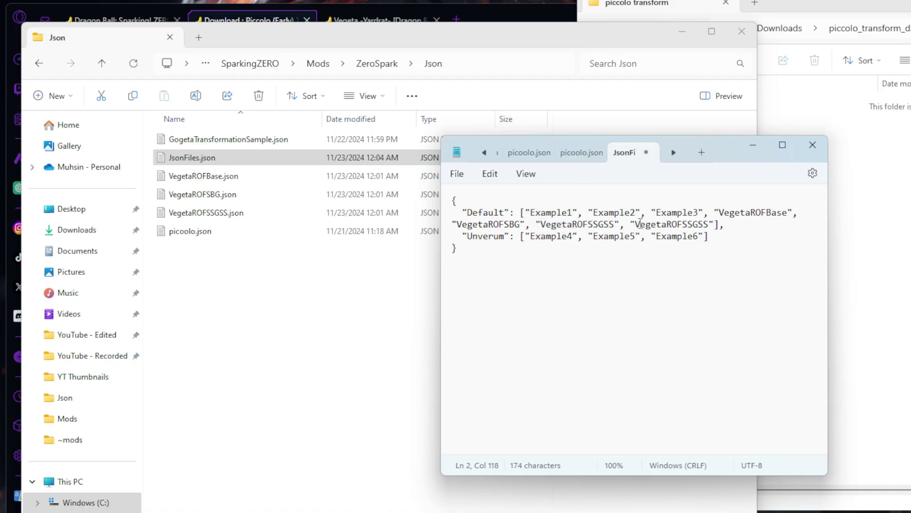
drag(639, 224, 708, 227)
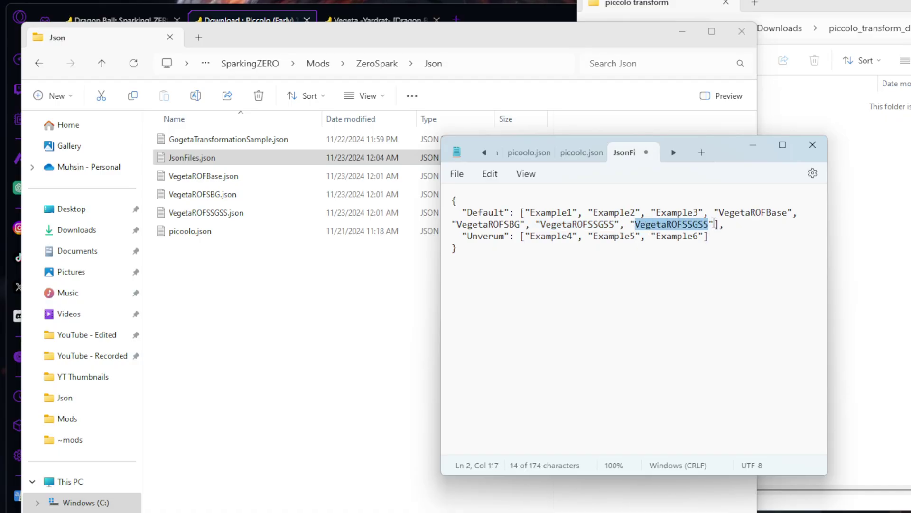
key(BackSpace)
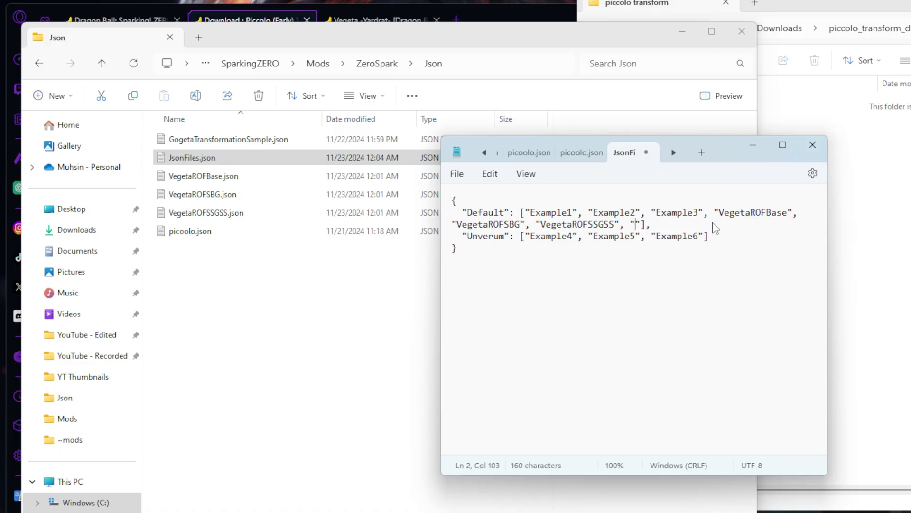
text(pic)
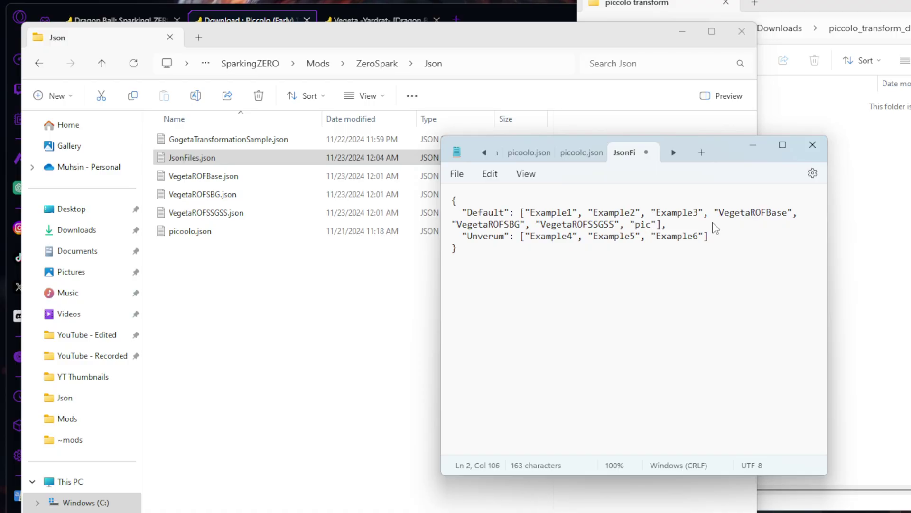
text(oolo)
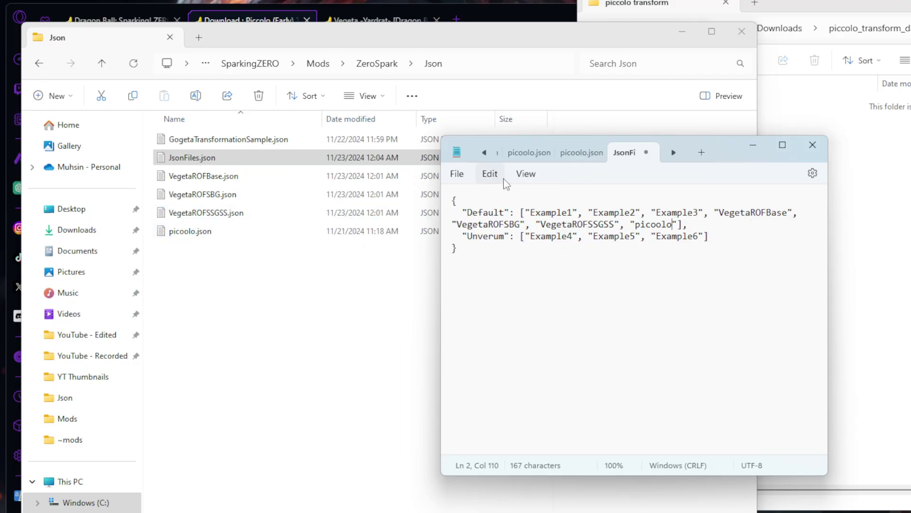
click(457, 174)
click(464, 261)
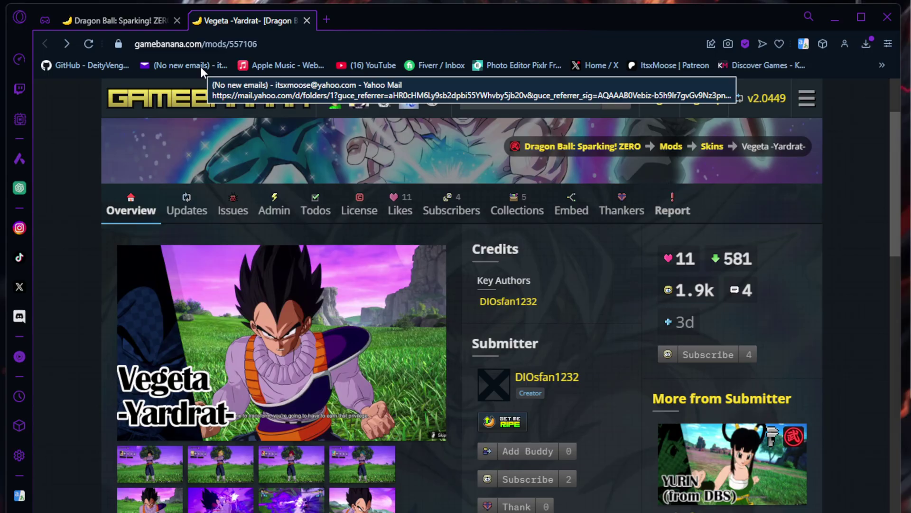
- Download vegeta-yardrat-_200.zip (4 MB) through the Vegeta -Yardrat- page's Manual Download
scroll(190, 234, down, 5)
scroll(190, 234, down, 6)
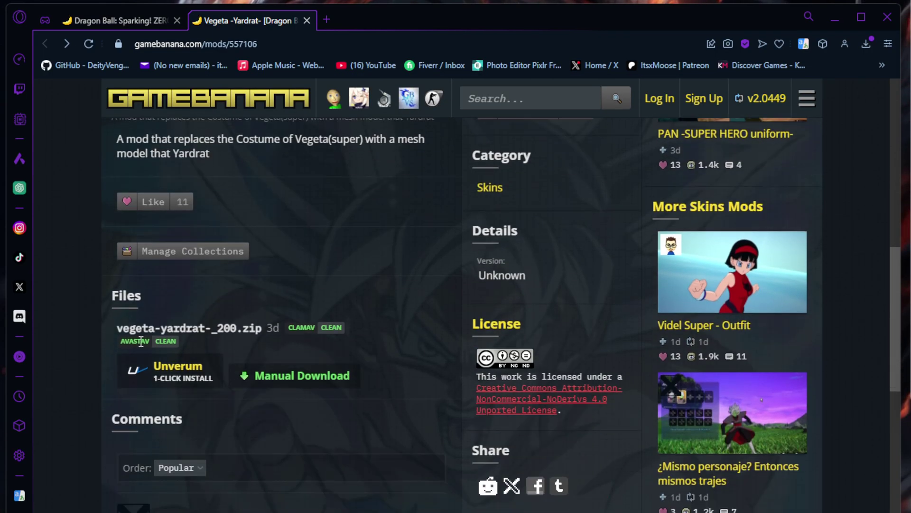
click(310, 380)
click(276, 227)
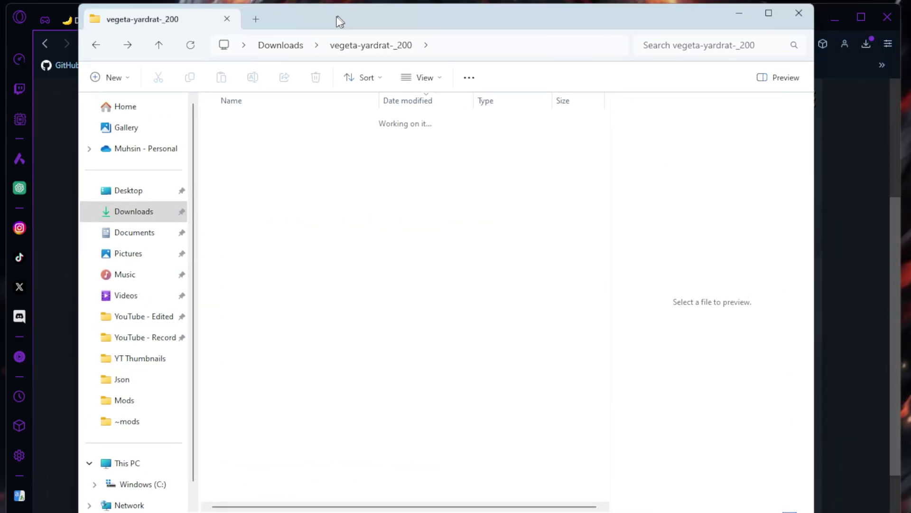
drag(337, 21, 287, 43)
- Delete the older Vegeta Yardrat zip and its extracted folder from Downloads
click(236, 67)
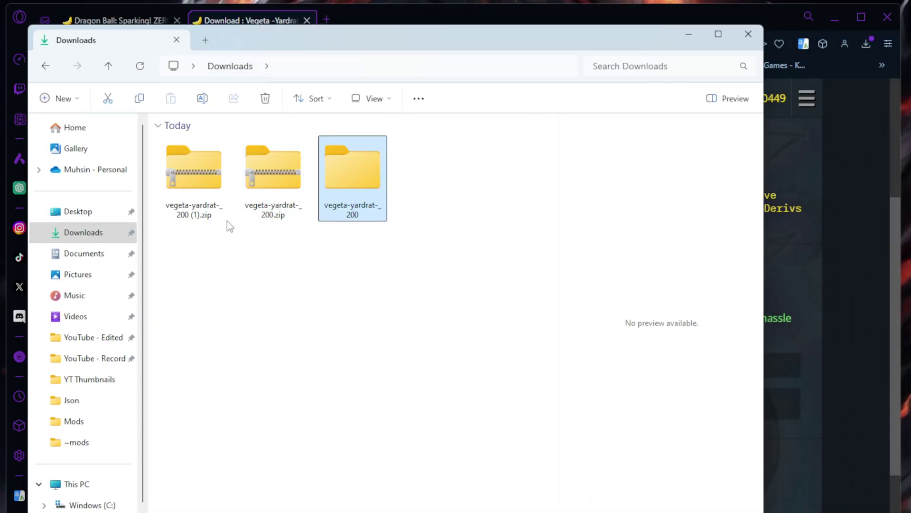
drag(273, 265, 360, 187)
right_click(360, 185)
click(451, 201)
- Extract the new Vegeta Yardrat zip and open the vegeta-yardrat-_200 (1) folder
click(195, 189)
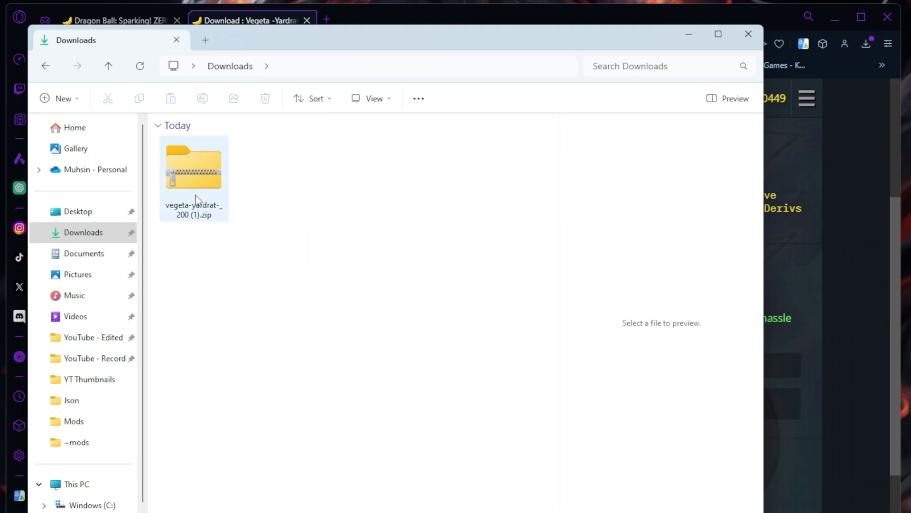
right_click(196, 195)
click(239, 338)
click(538, 469)
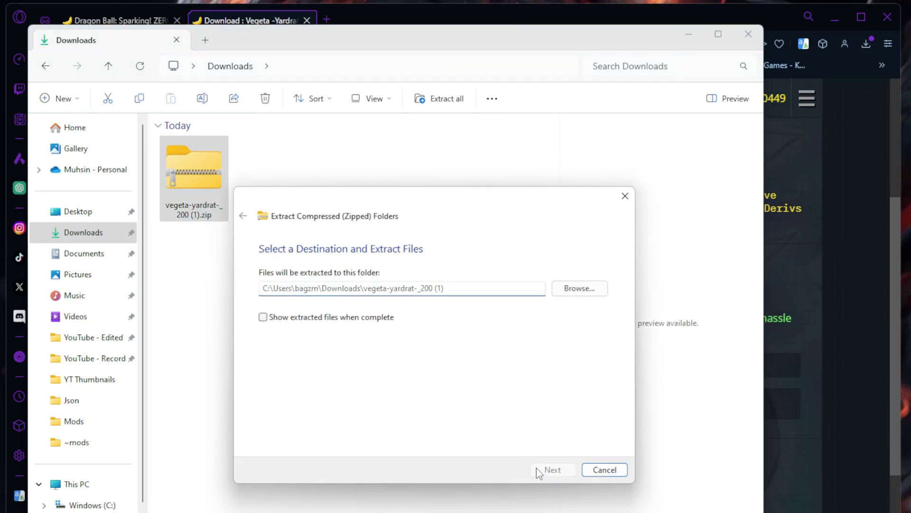
double_click(281, 198)
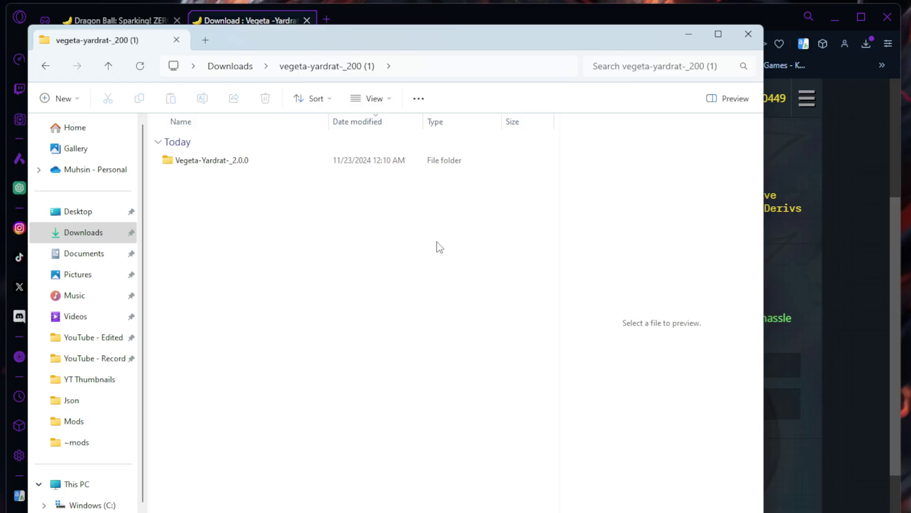
- Navigate the game window to SparkingZERO\Content\Paks
drag(910, 284, 264, 201)
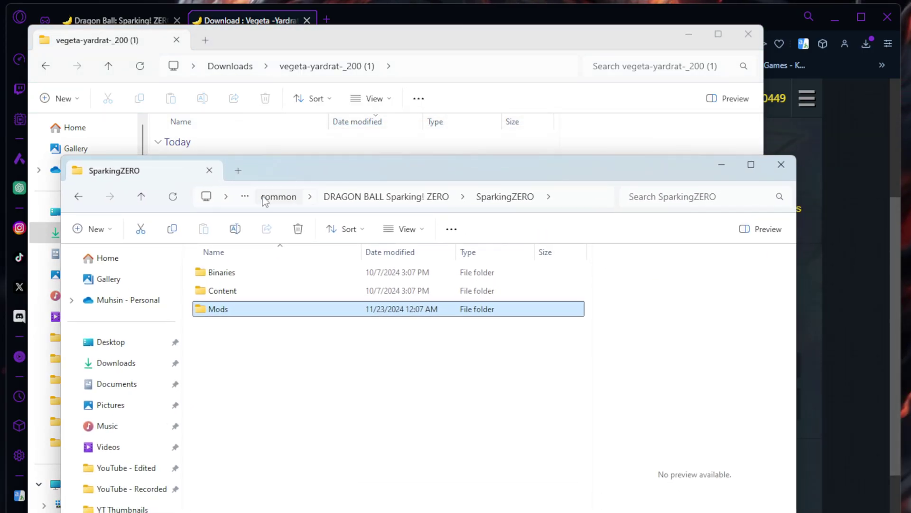
click(382, 198)
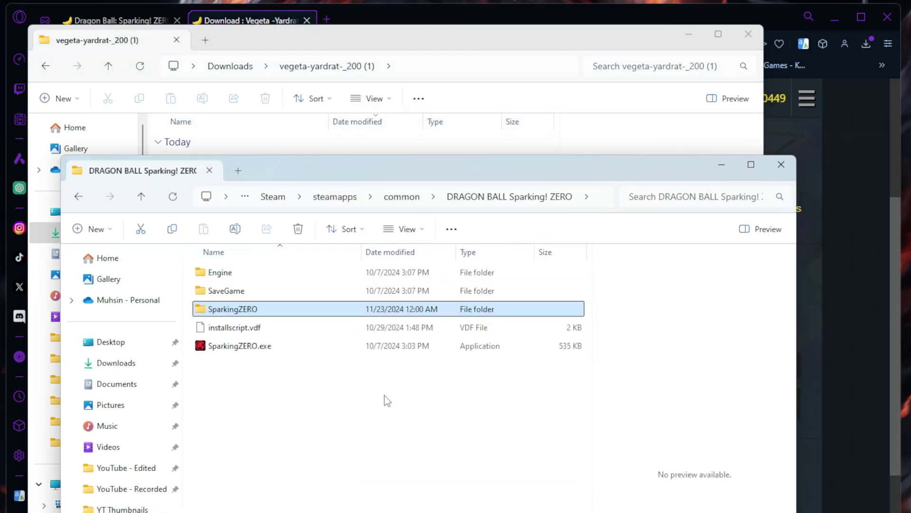
double_click(232, 311)
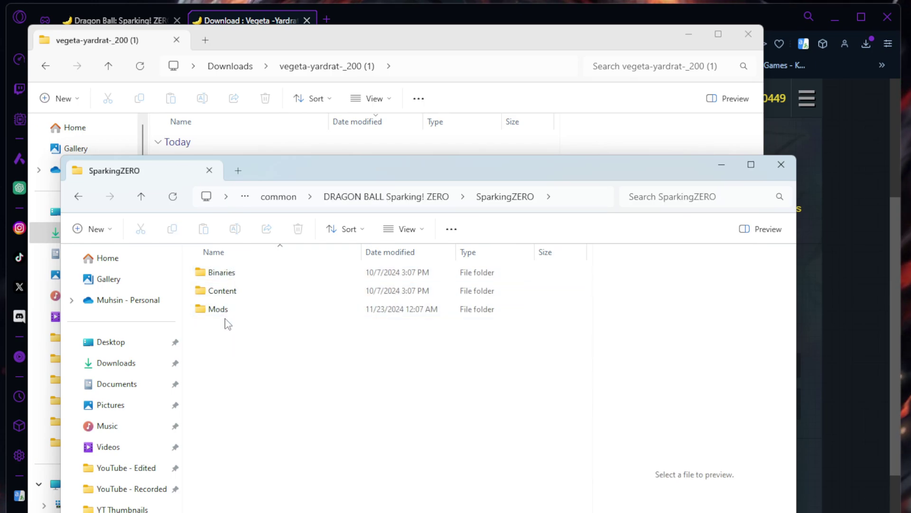
double_click(242, 295)
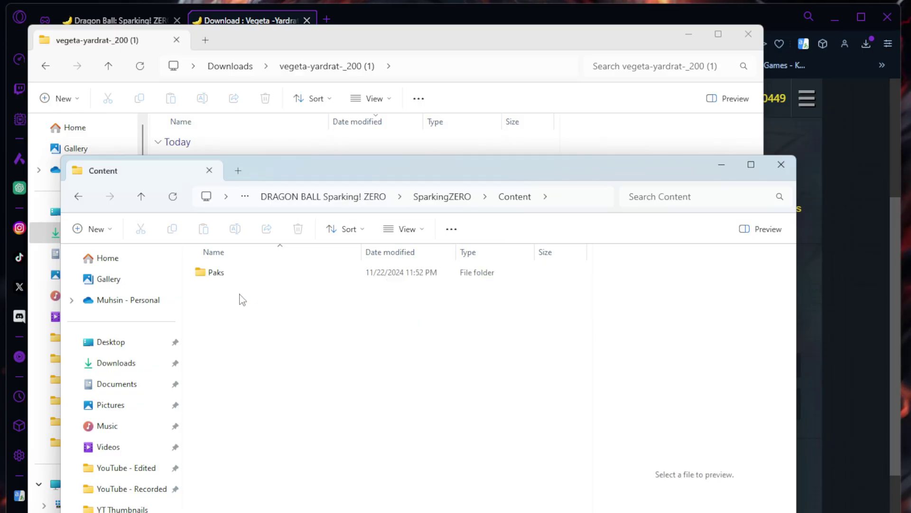
double_click(236, 277)
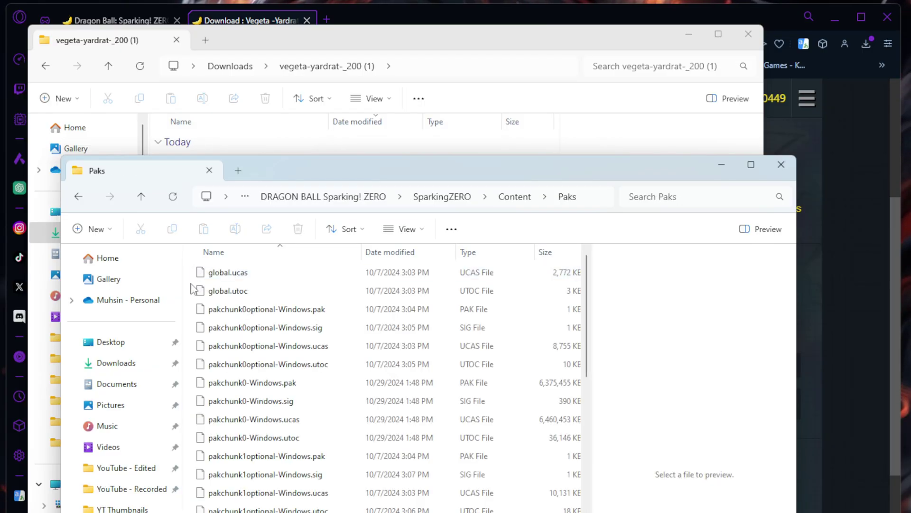
- Create a new folder in Paks and name it ~mods
right_click(192, 288)
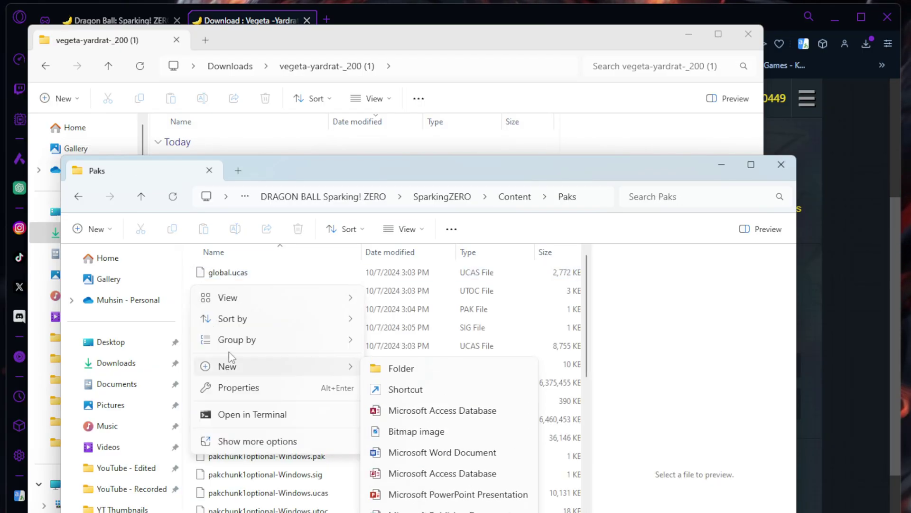
scroll(292, 335, down, 15)
click(292, 336)
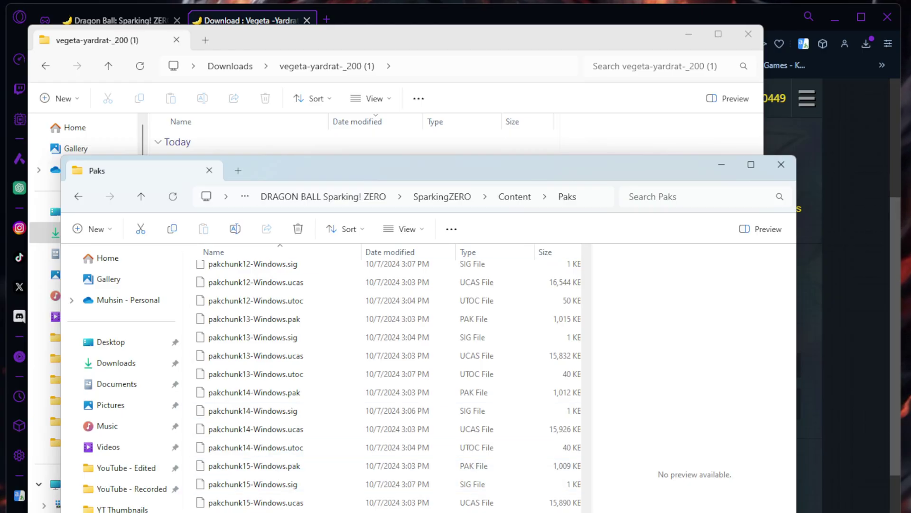
drag(399, 163, 413, 0)
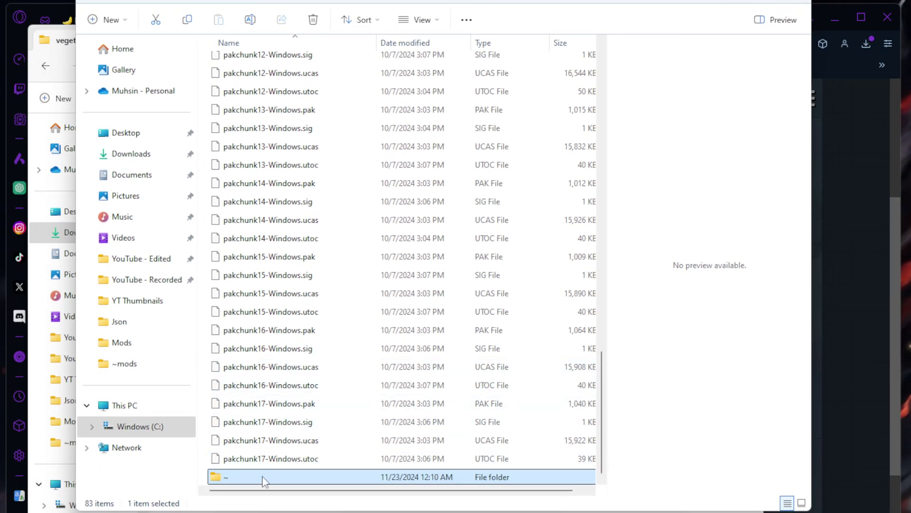
right_click(265, 480)
key(Escape)
right_click(264, 481)
key(F2)
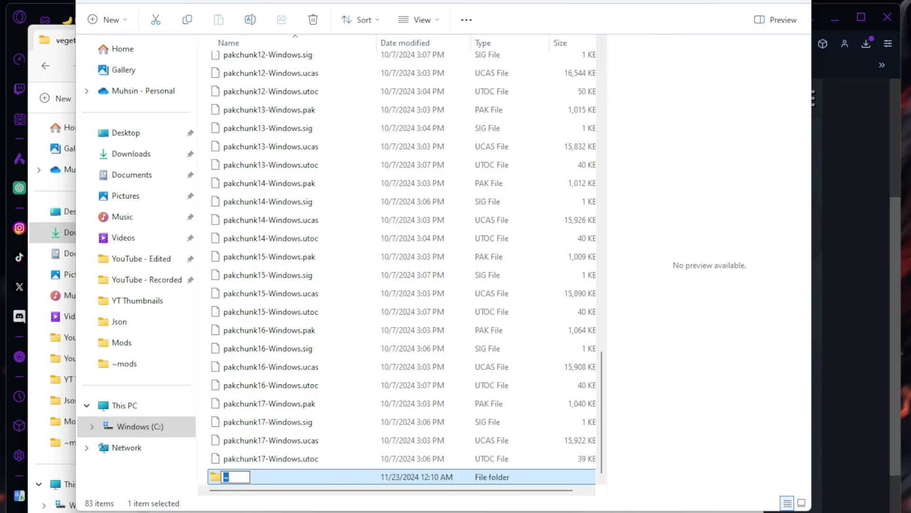
click(237, 477)
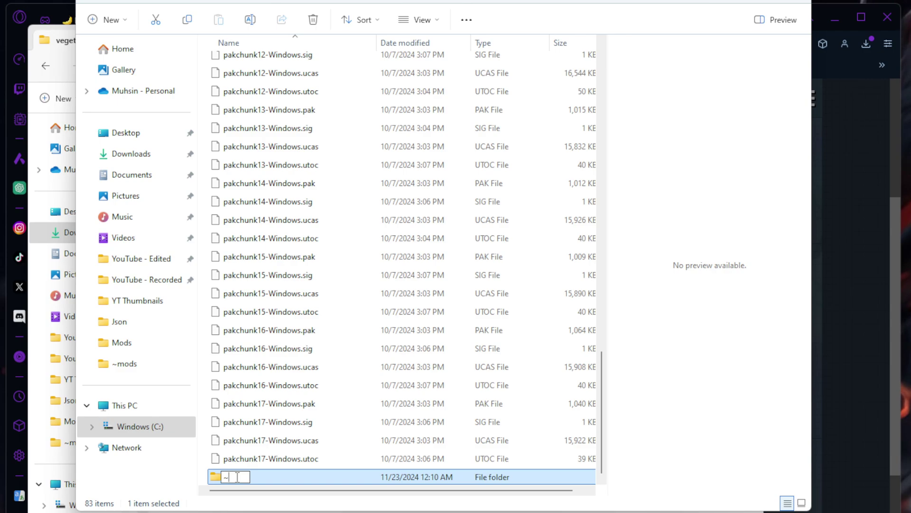
text(mods)
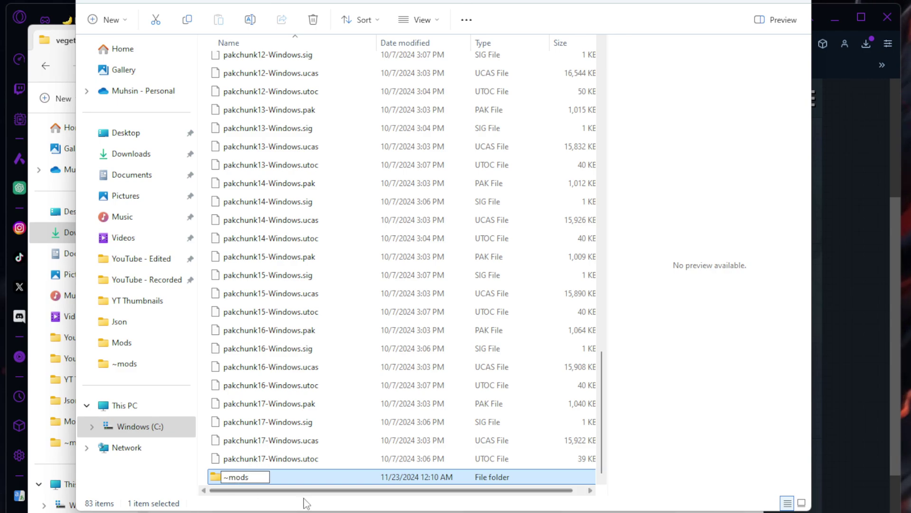
key(Return)
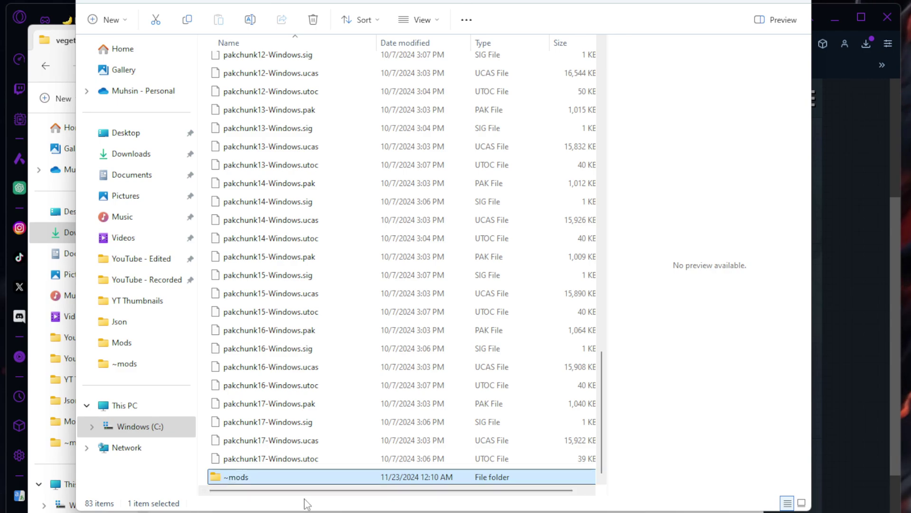
- Move the three Vegeta-Yardrat files from the mod's ~mods subfolder into the game's ~mods folder
double_click(283, 478)
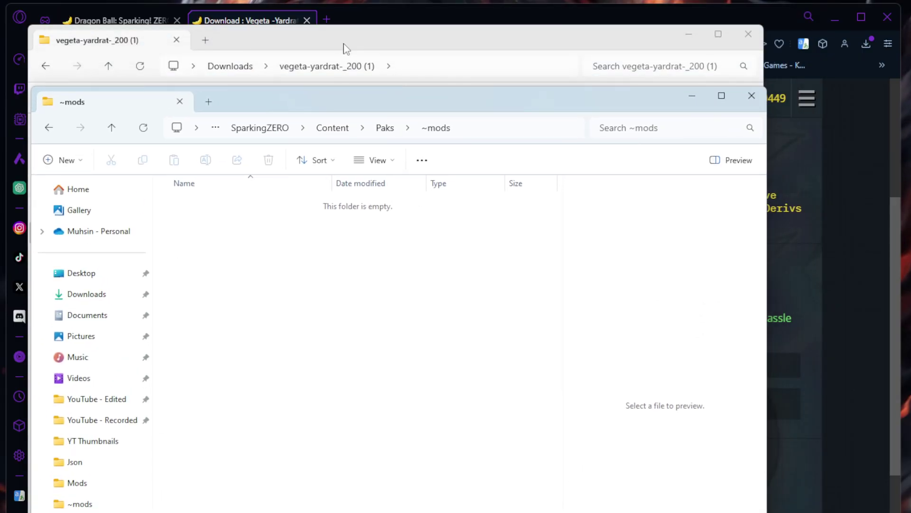
drag(346, 44, 771, 128)
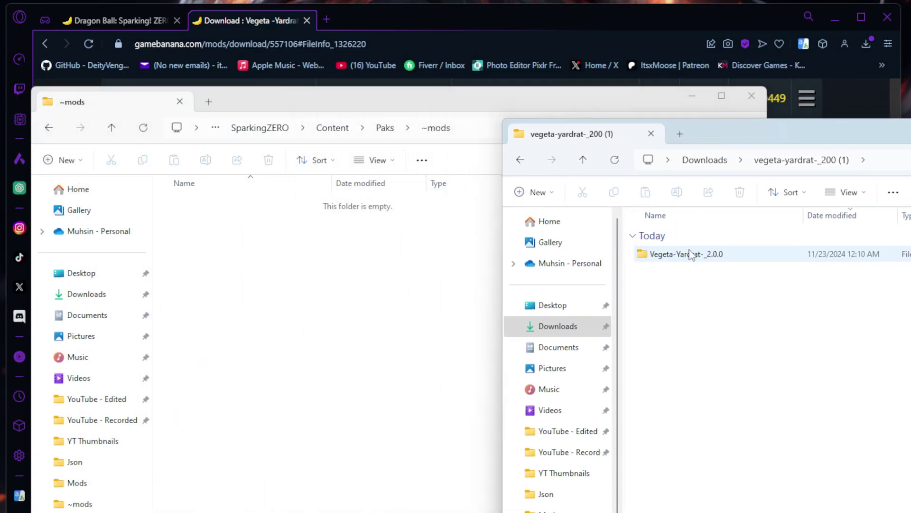
double_click(689, 256)
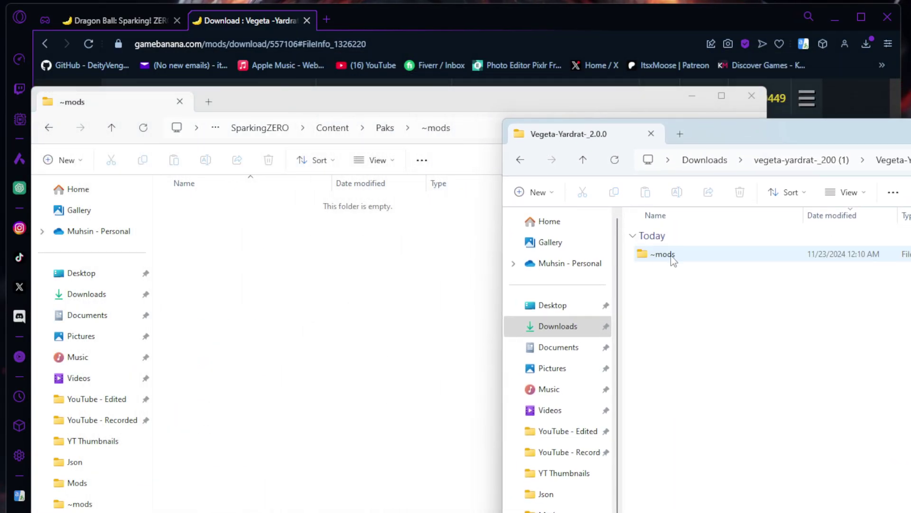
double_click(679, 260)
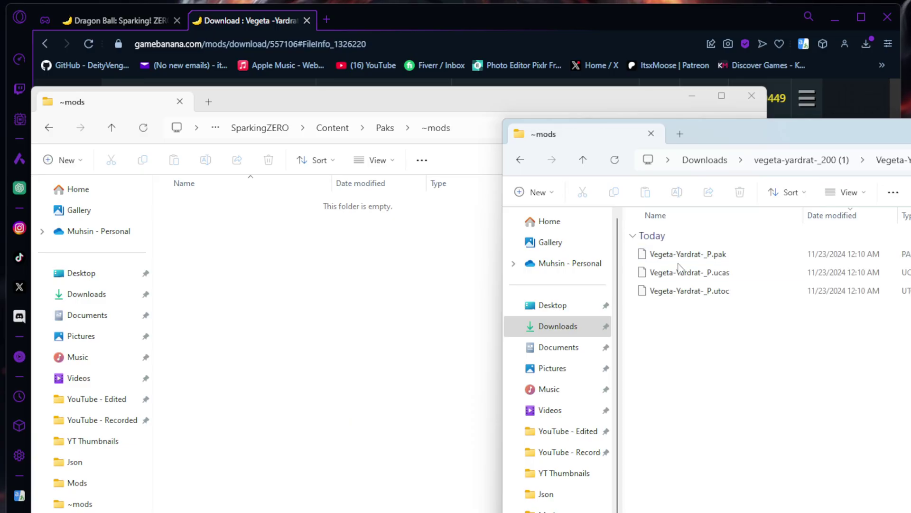
drag(665, 332, 639, 242)
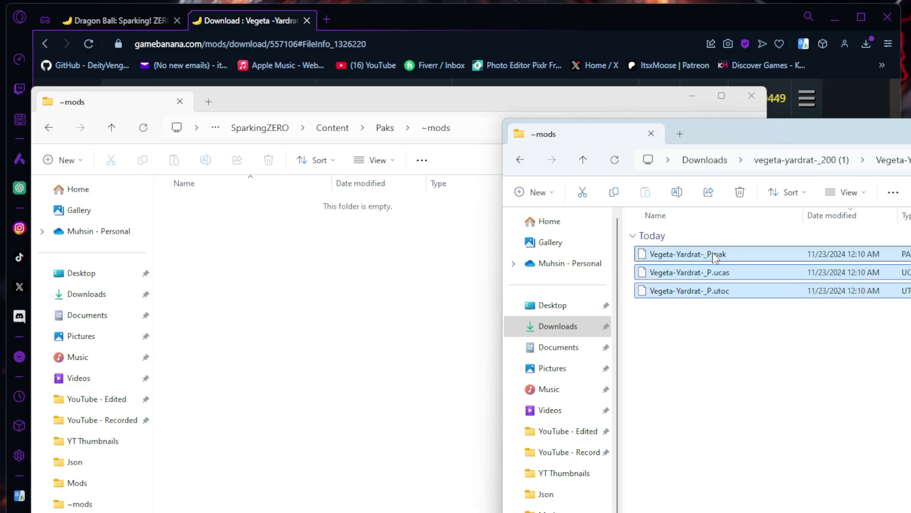
drag(716, 256, 349, 260)
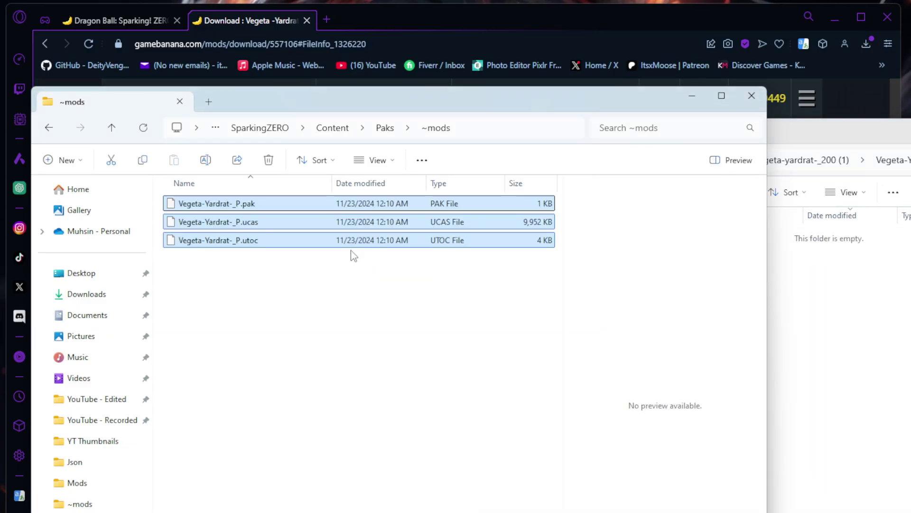
- Close the Vegeta-Yardrat-_2.0.0 download window
click(847, 127)
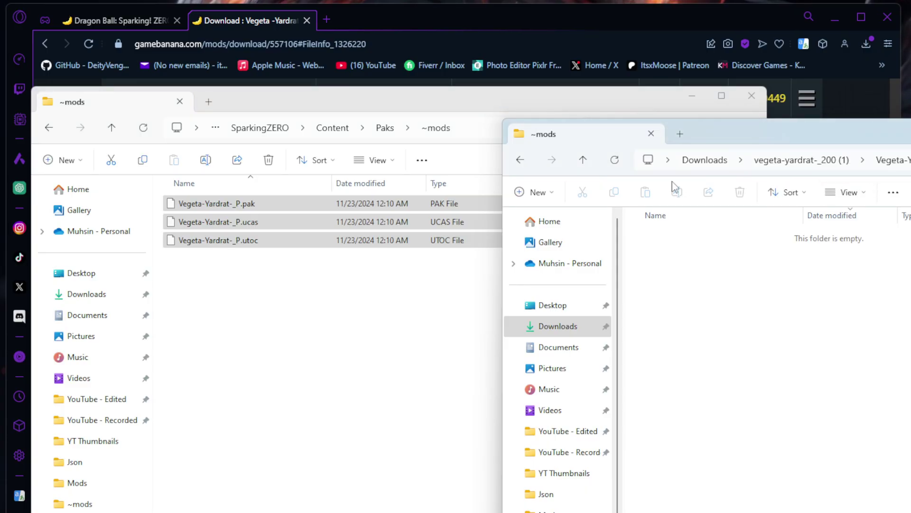
click(521, 162)
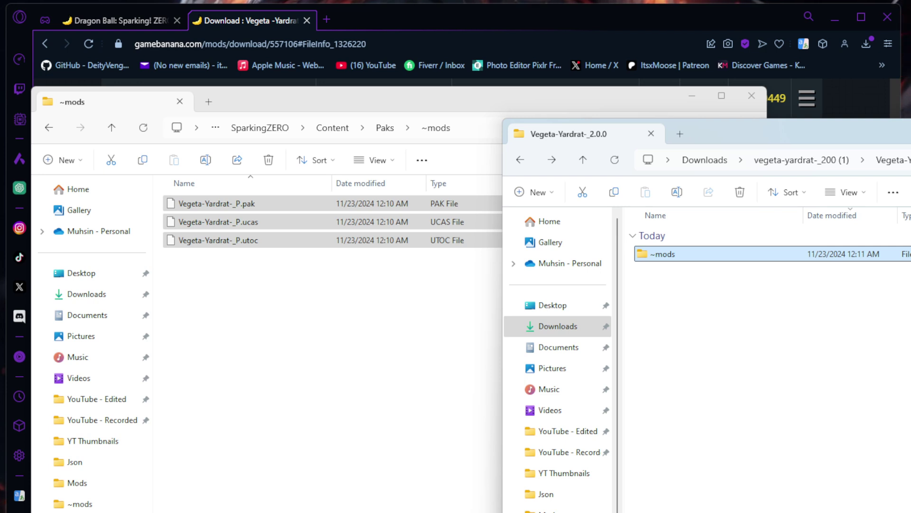
key(alt+F4)
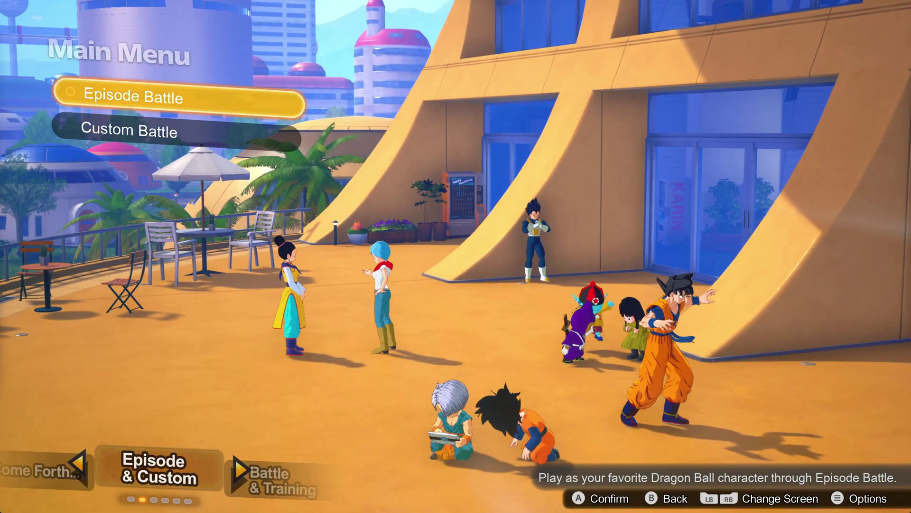
- In Customize, select Vegeta (Z - Resurrection 'F'), view his Yardrat outfit, and return to the grid
key(e)
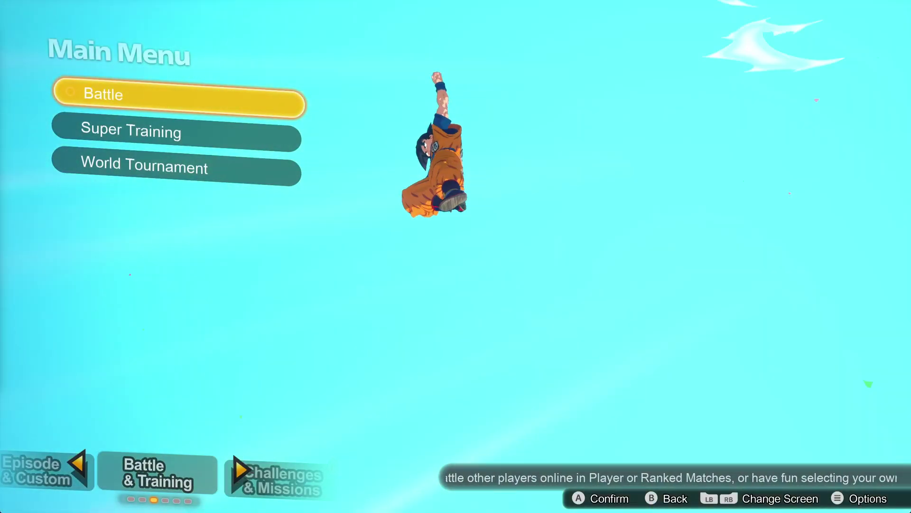
key(e)
key(e)
key(e)
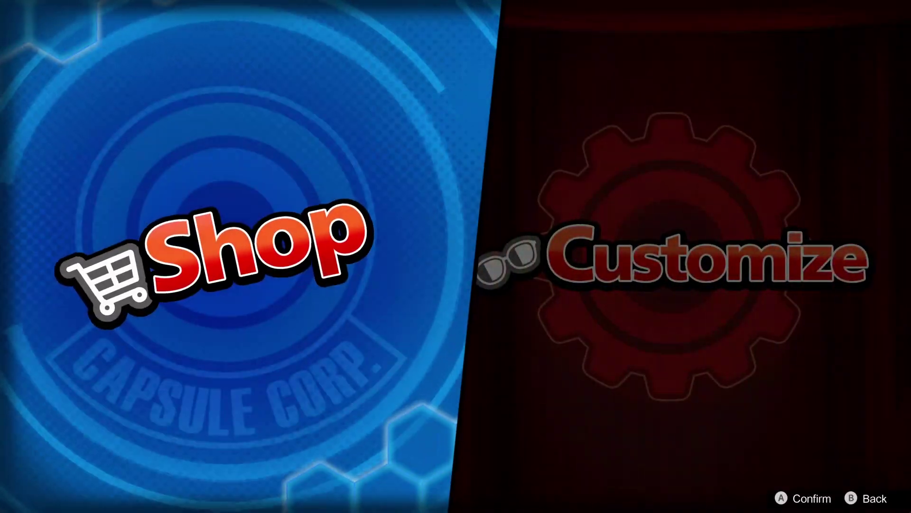
key(Return)
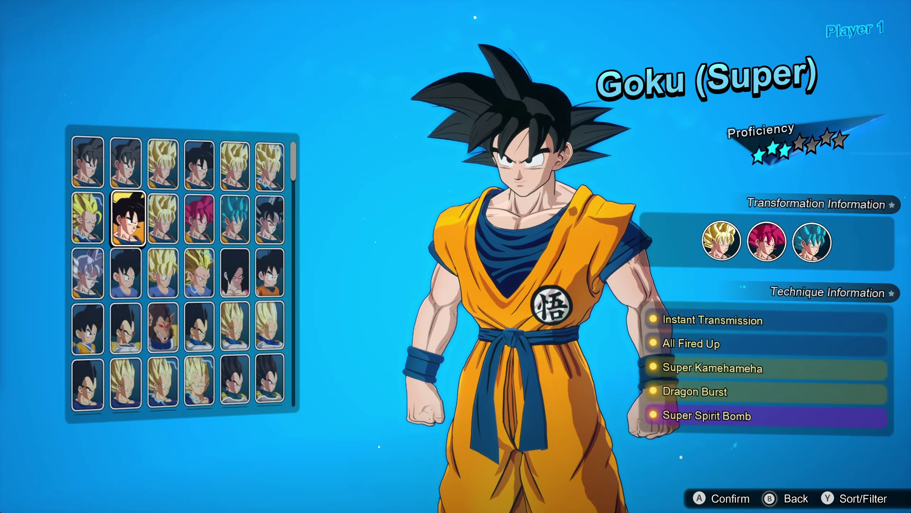
key(Down)
key(Down)
key(Down)
key(Right)
key(Right)
key(Right)
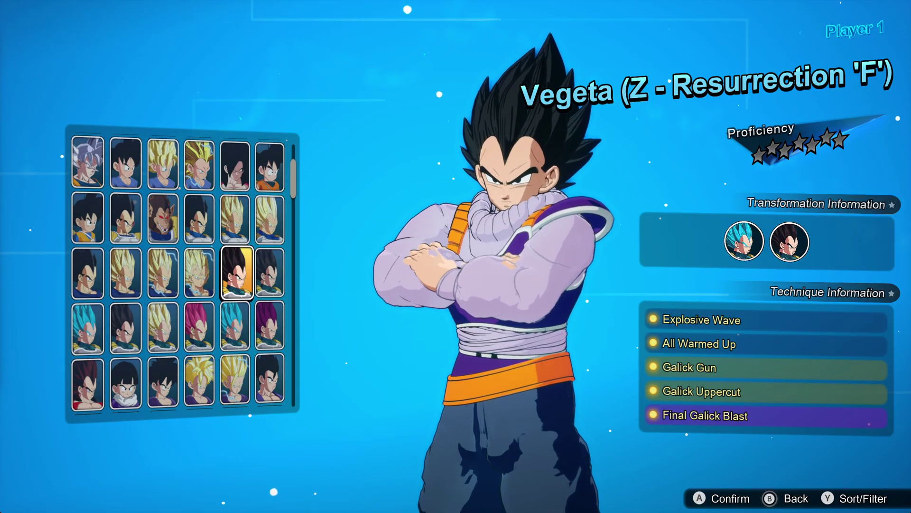
key(Return)
key(Return)
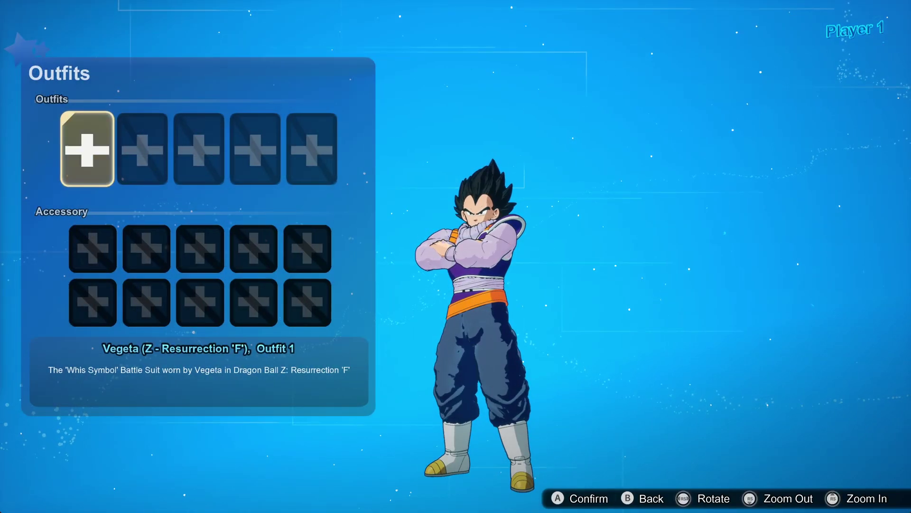
key(Escape)
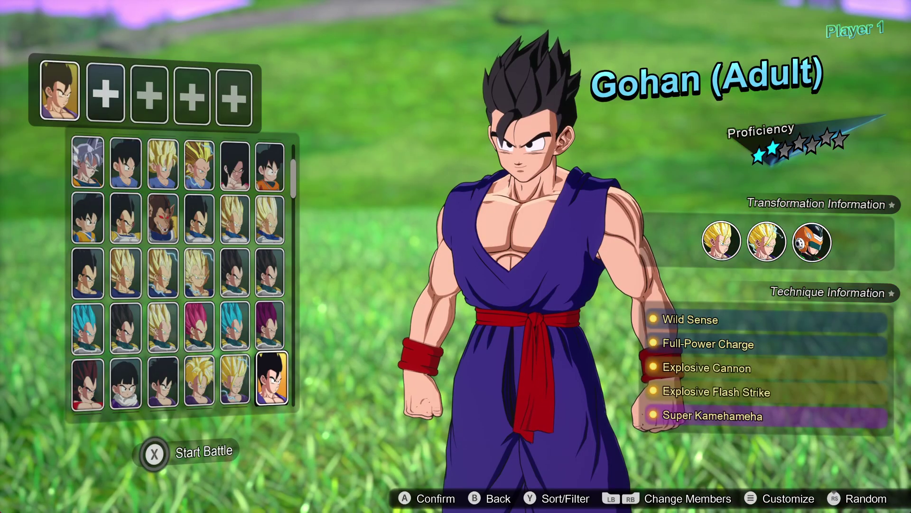
- Pick Piccolo as Player 1's first team member
key(Up)
key(Up)
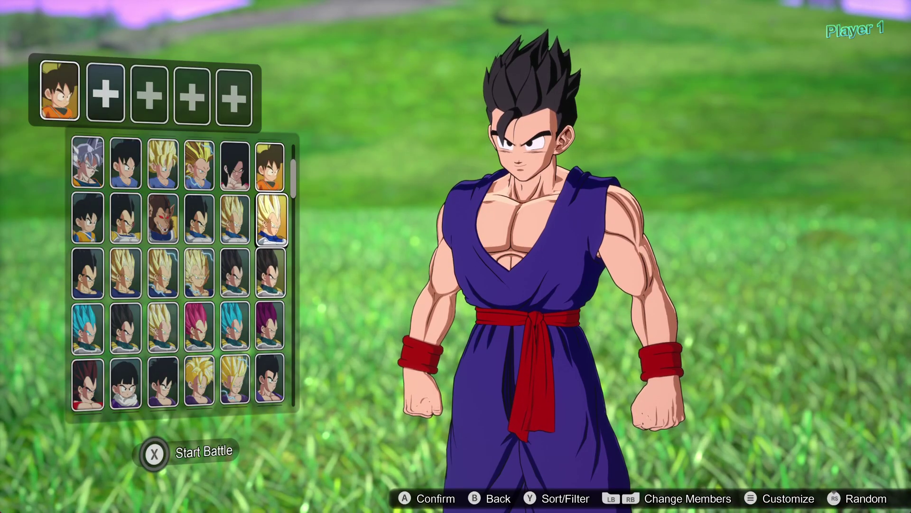
key(Up)
key(Up)
key(Up)
key(Up)
key(Up)
key(Down)
key(Down)
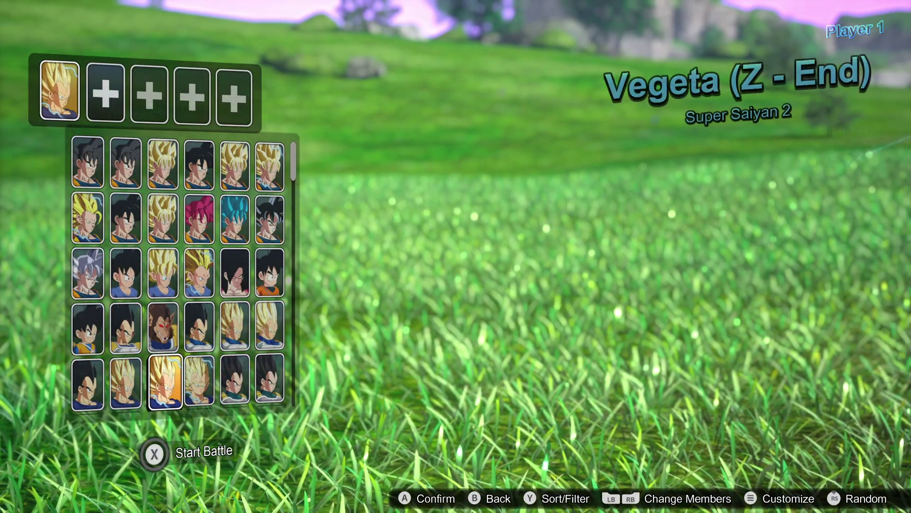
key(Down)
key(Down)
key(Down)
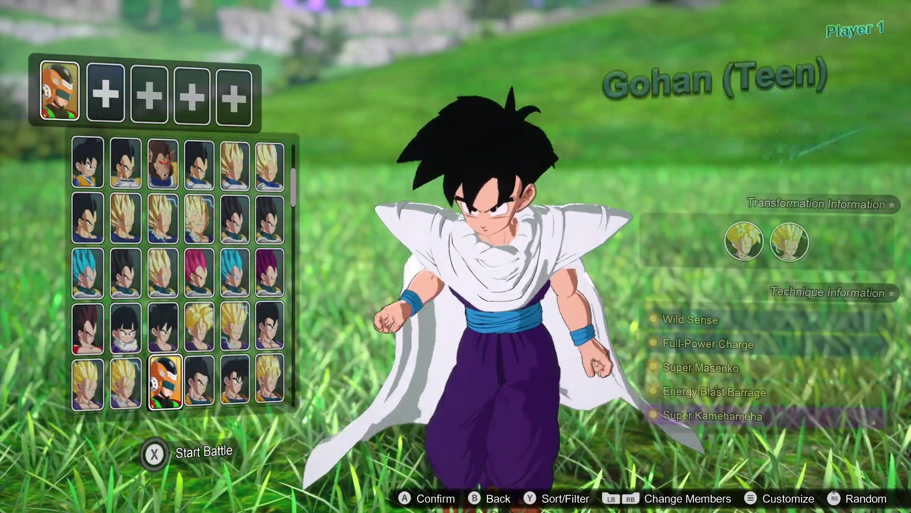
key(Left)
key(Down)
key(Left)
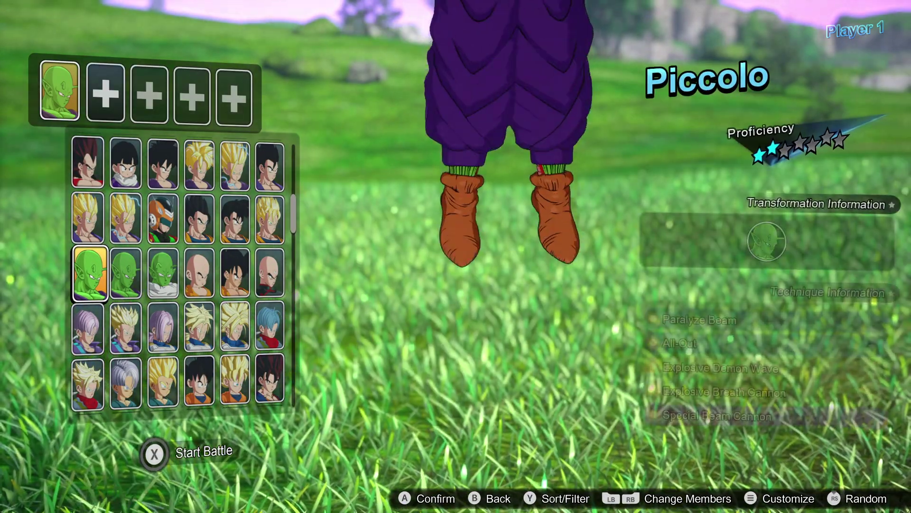
key(Right)
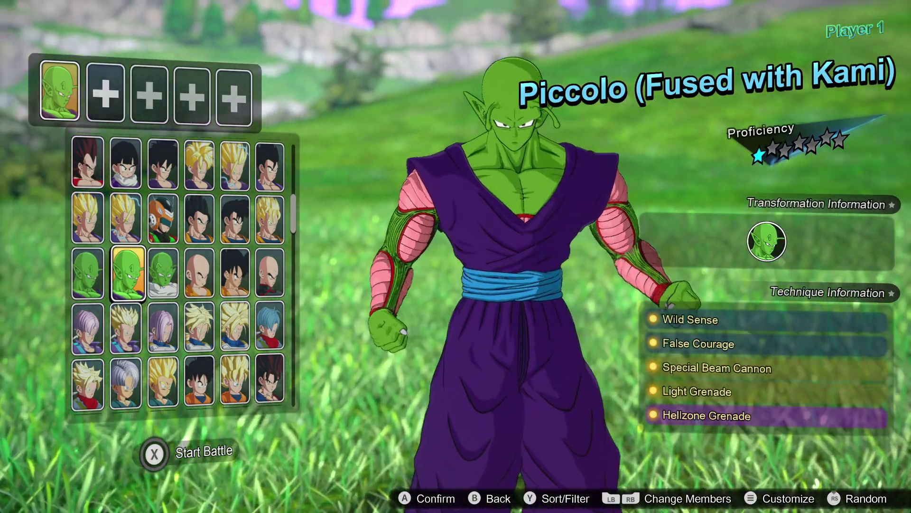
key(Left)
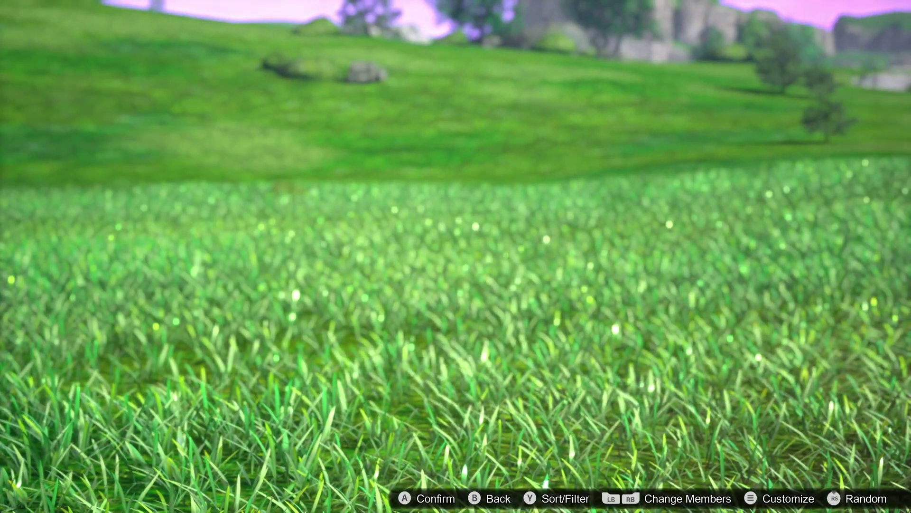
key(Return)
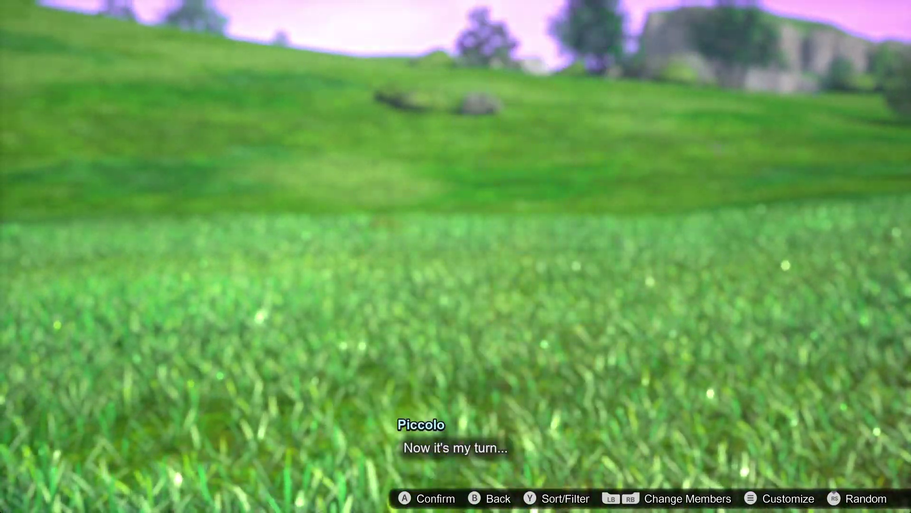
key(Return)
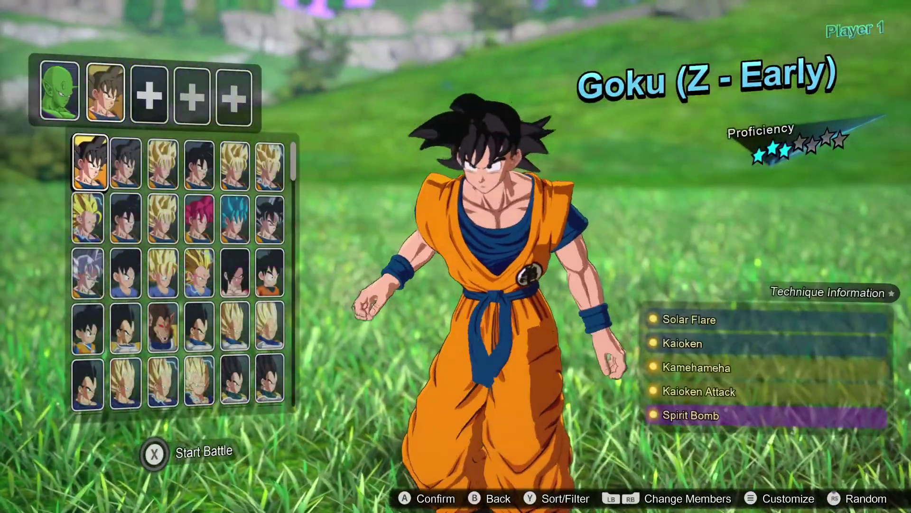
- Add Vegeta (Z - Resurrection 'F') and Ultra Ego Vegeta to complete the team
key(Down)
key(Down)
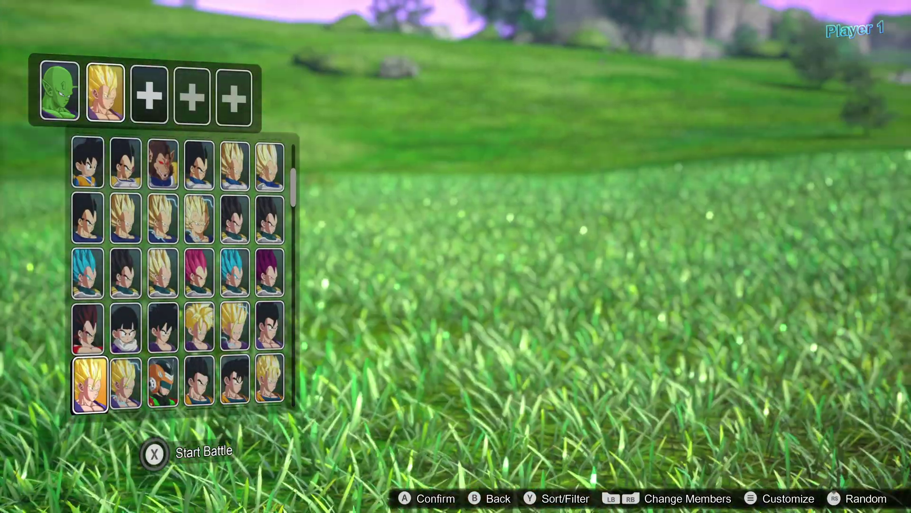
key(Right)
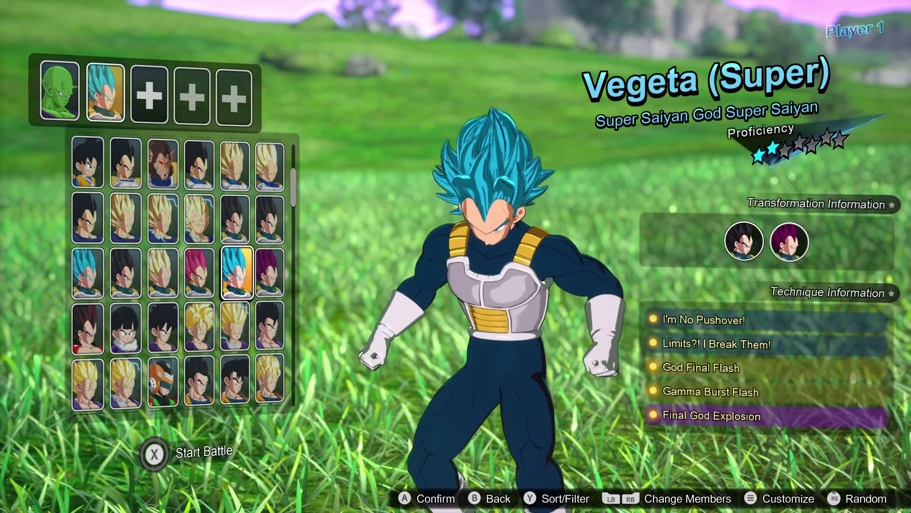
key(Up)
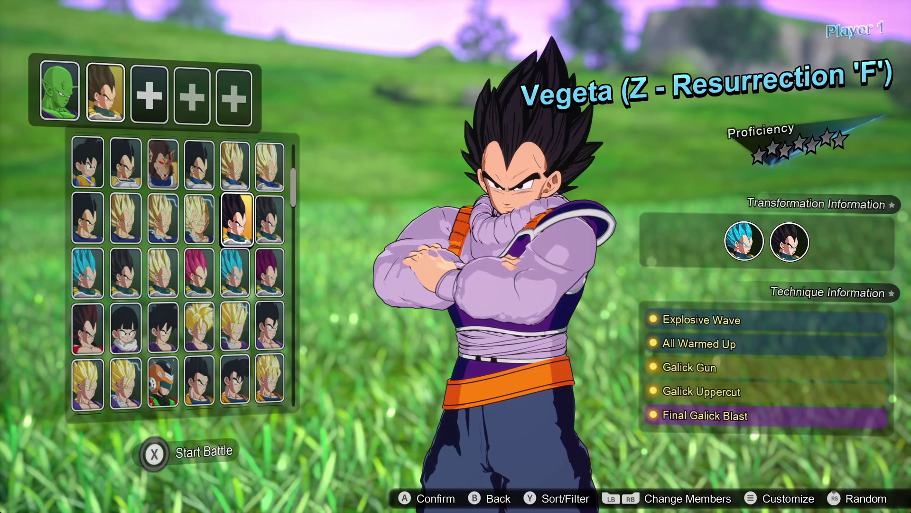
key(Right)
key(Right)
key(Right)
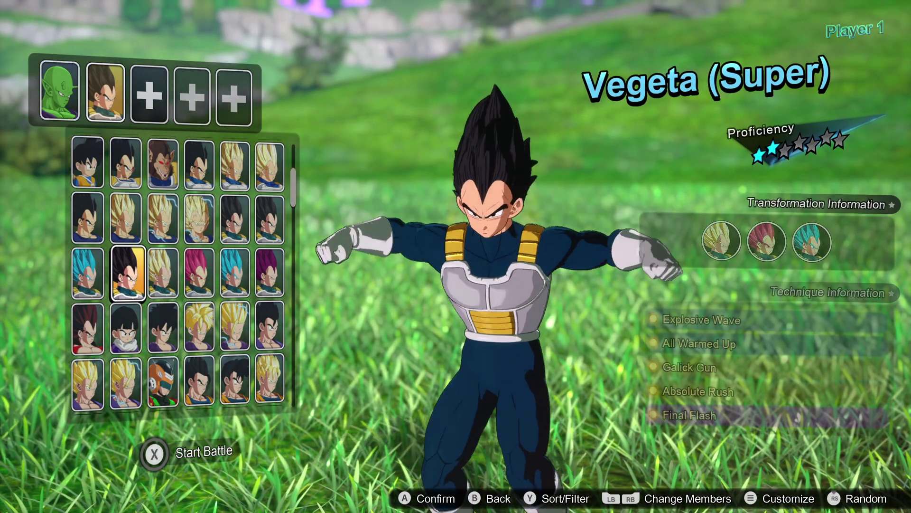
key(Up)
key(Right)
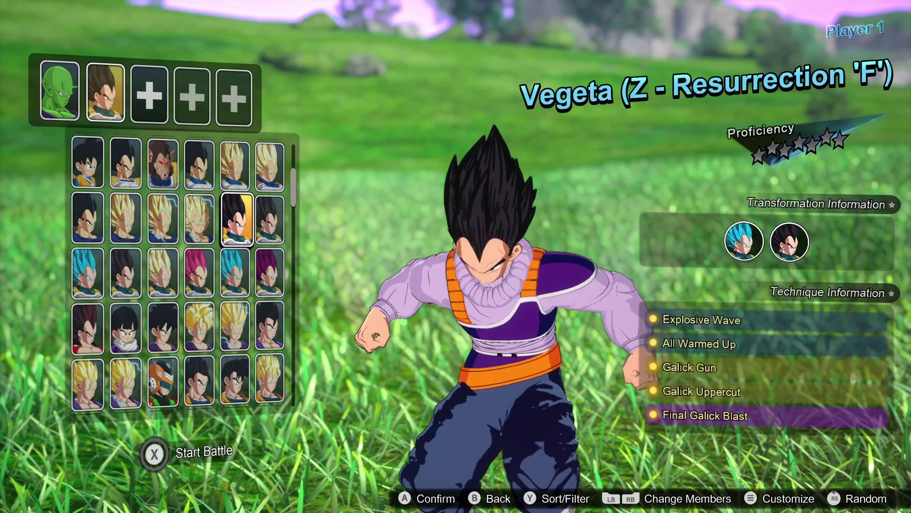
key(Down)
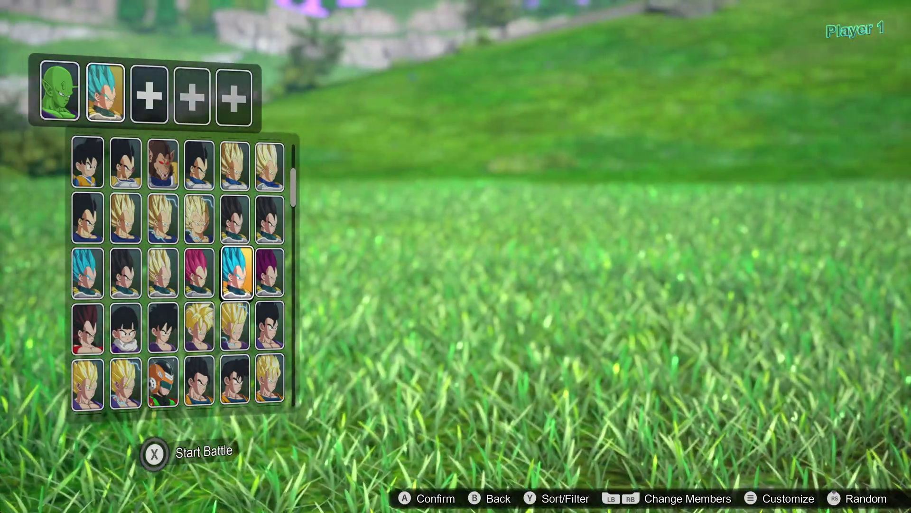
key(x)
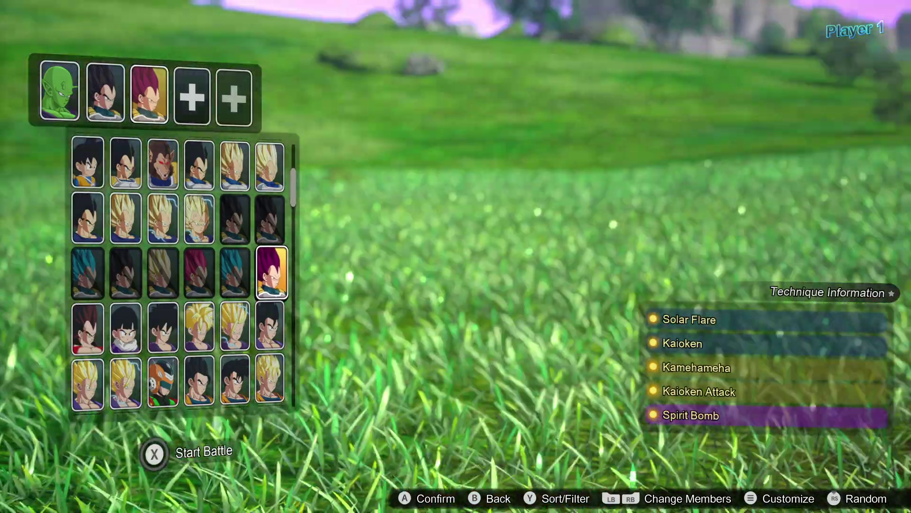
key(Return)
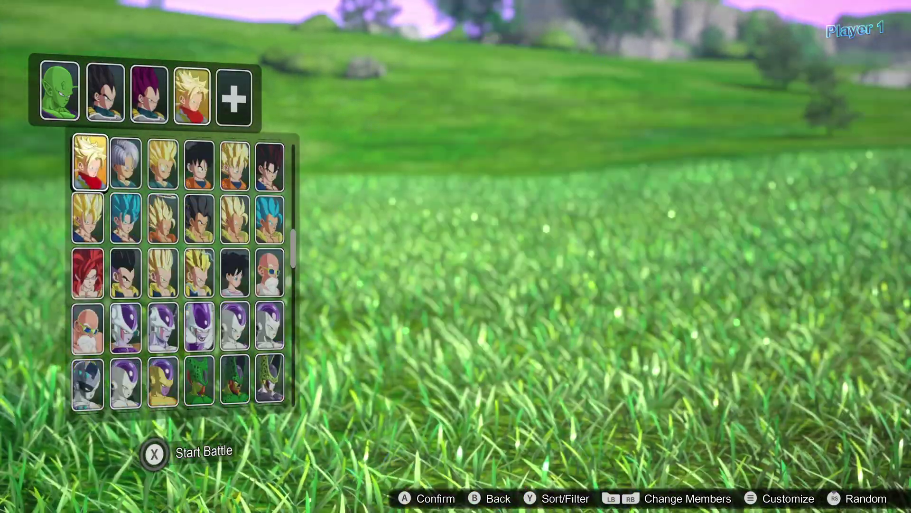
key(Escape)
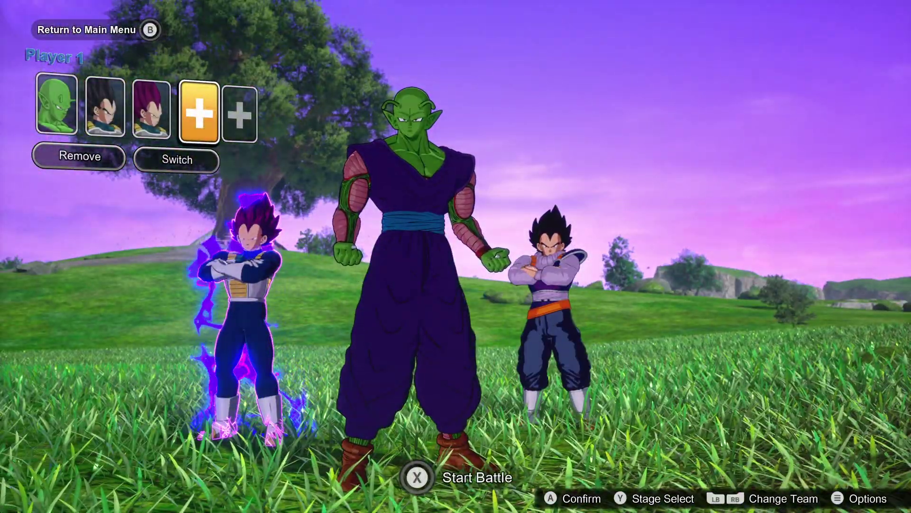
- Move on to choosing the CPU opponent's team, showing Piccolo (Fused with Kami)
key(e)
key(Return)
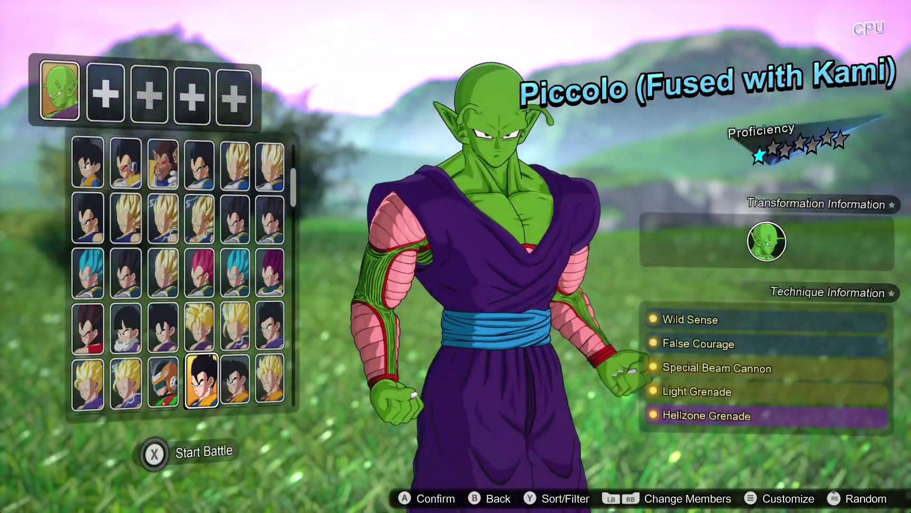